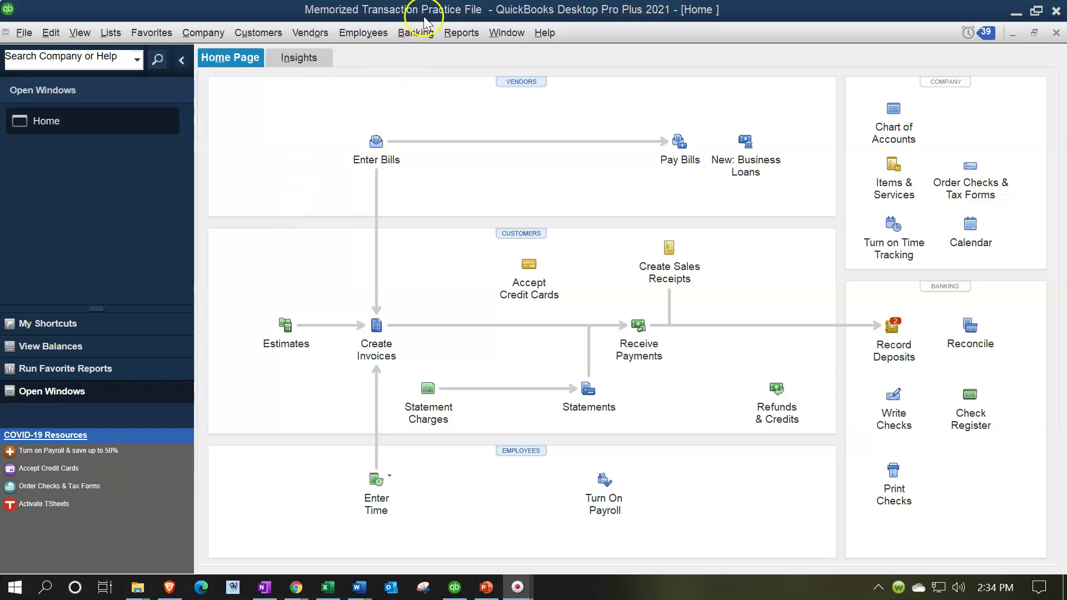
Open the Loan Manager
{"action": "left_click", "coordinate": [425, 40]}
{"action": "left_click", "coordinate": [447, 188]}
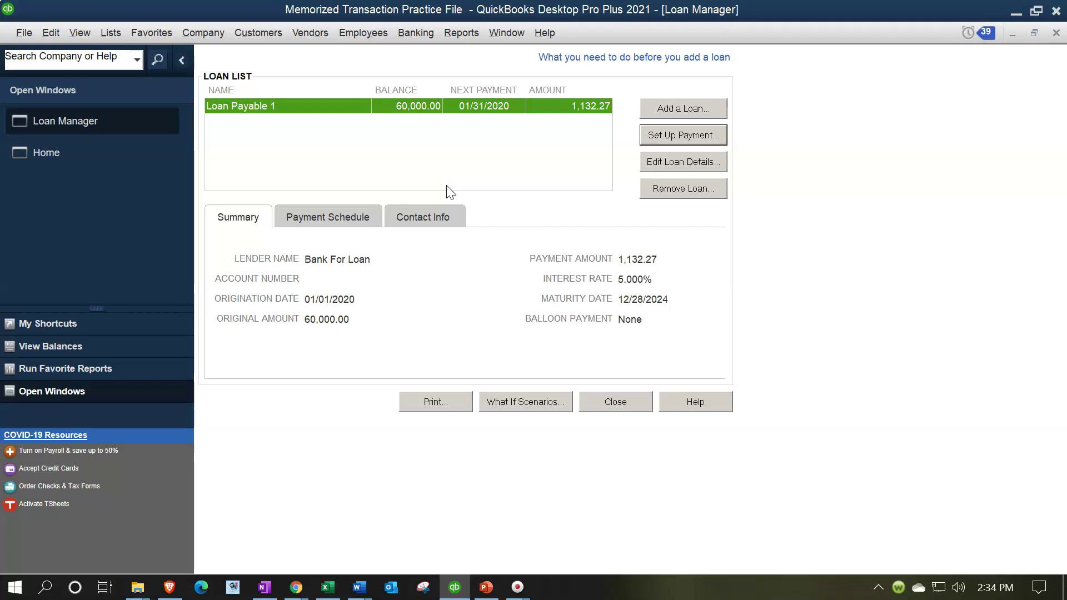
Run the standard Balance Sheet report as of 12/31/2021 and examine the Loan Payable 1 balance
{"action": "left_click", "coordinate": [459, 33]}
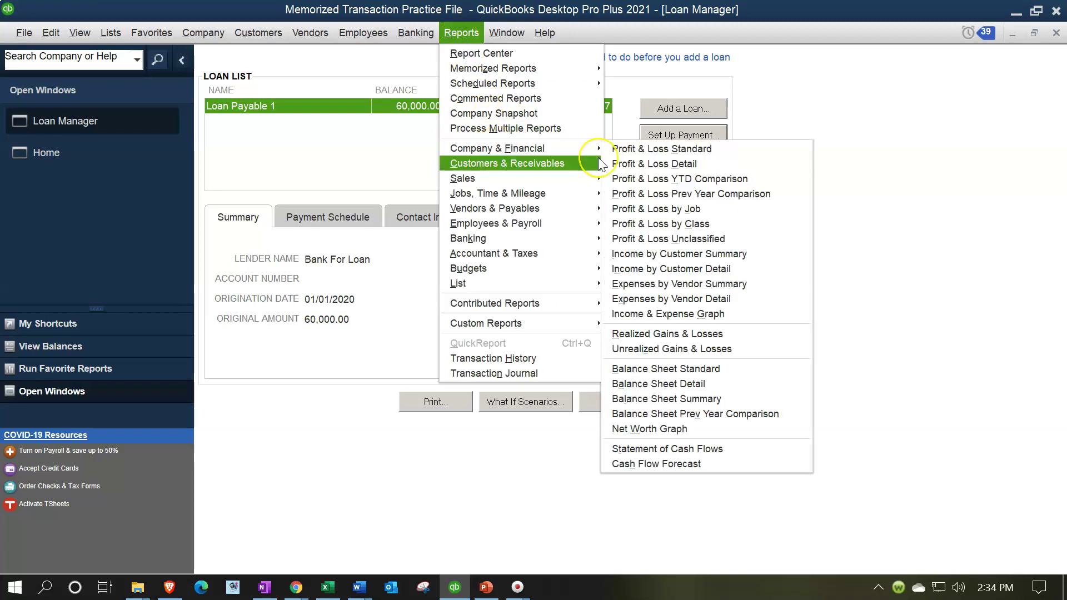
{"action": "mouse_move", "coordinate": [600, 164]}
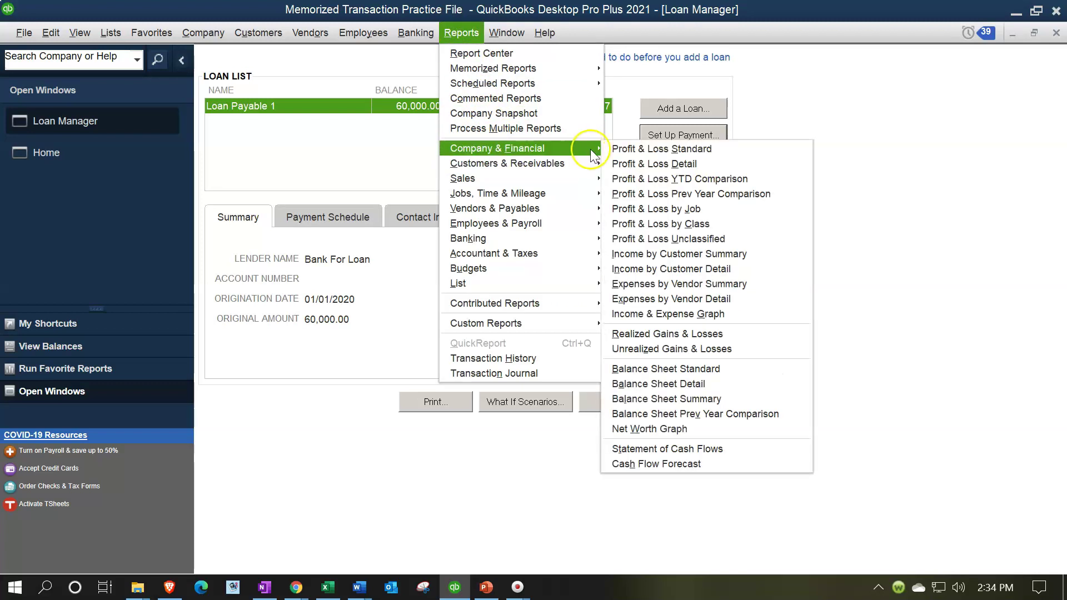
{"action": "left_click", "coordinate": [676, 369]}
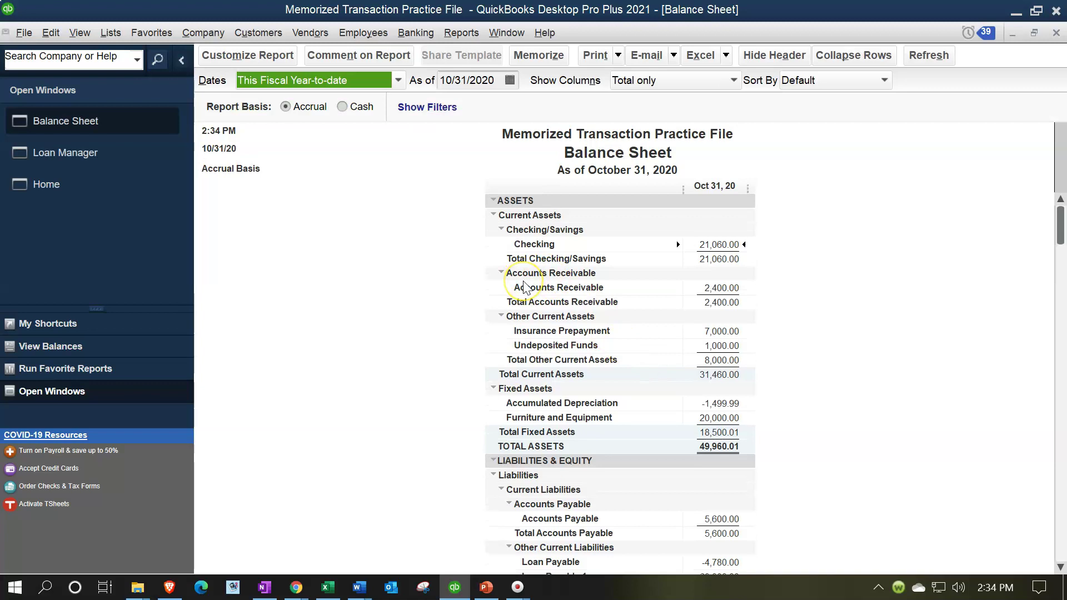
{"action": "key", "text": "Tab"}
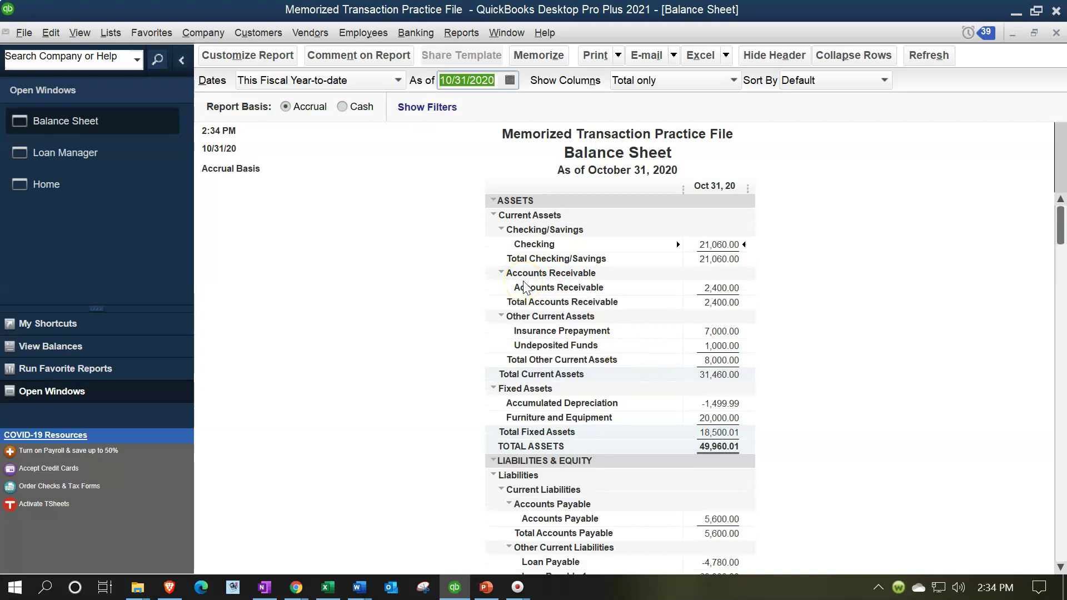
{"action": "type", "text": "12/31/2021"}
{"action": "key", "text": "Tab"}
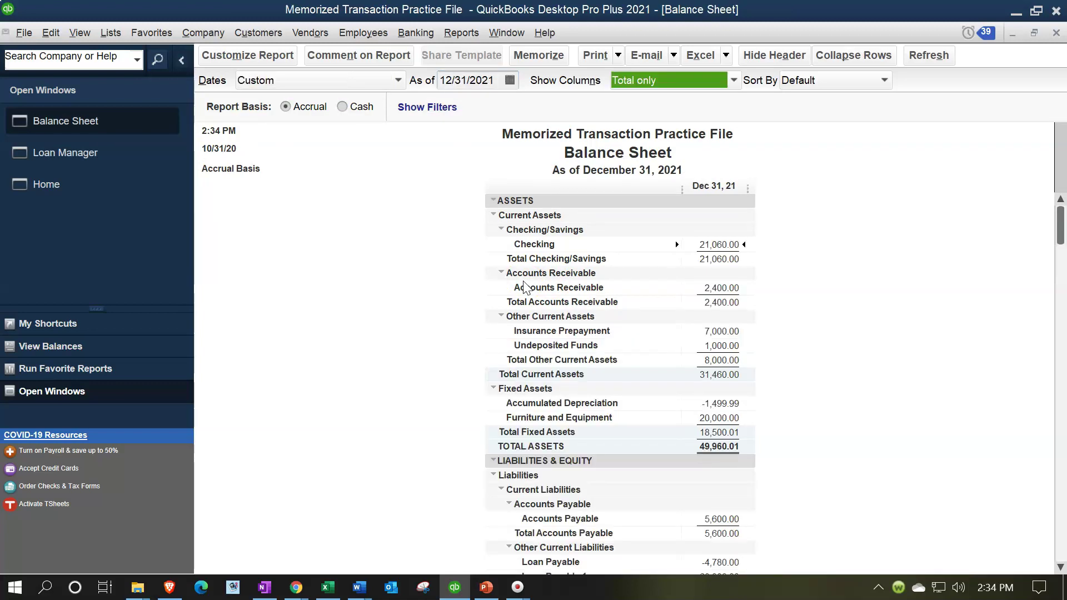
{"action": "scroll", "coordinate": [500, 410], "scroll_direction": "down", "scroll_amount": 3}
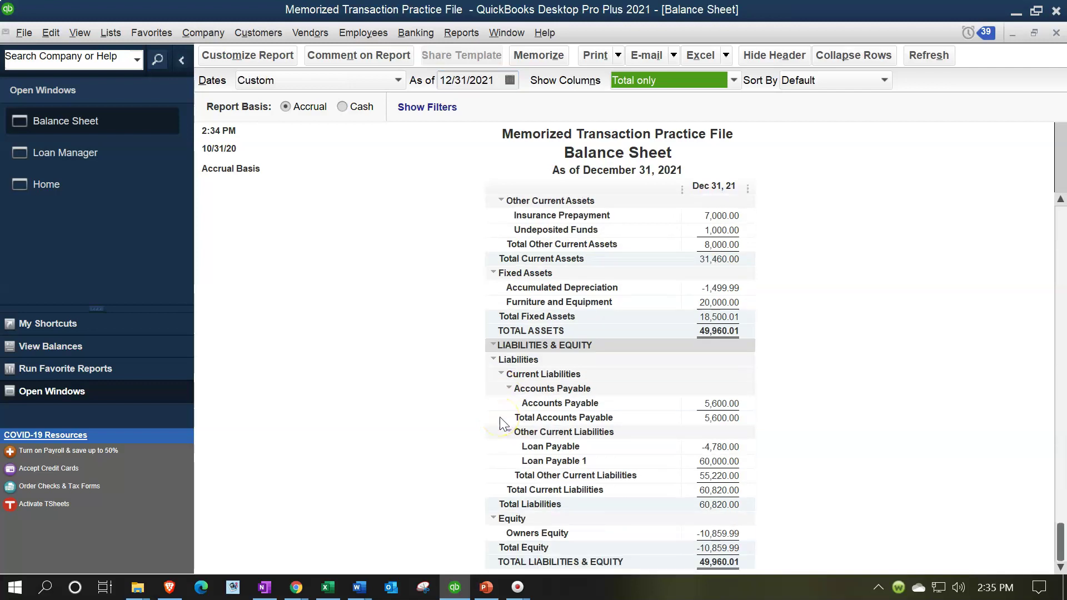
{"action": "left_click", "coordinate": [719, 462]}
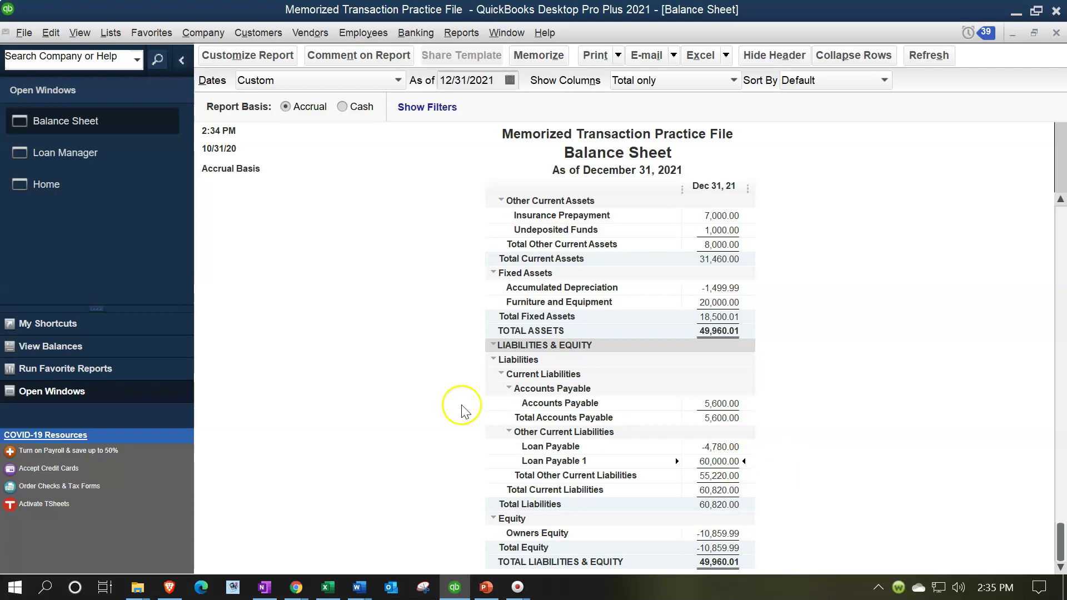
Return to the Loan Manager and review the account information in the Loan Payable 1 details, including original amount and term
{"action": "left_click", "coordinate": [90, 161]}
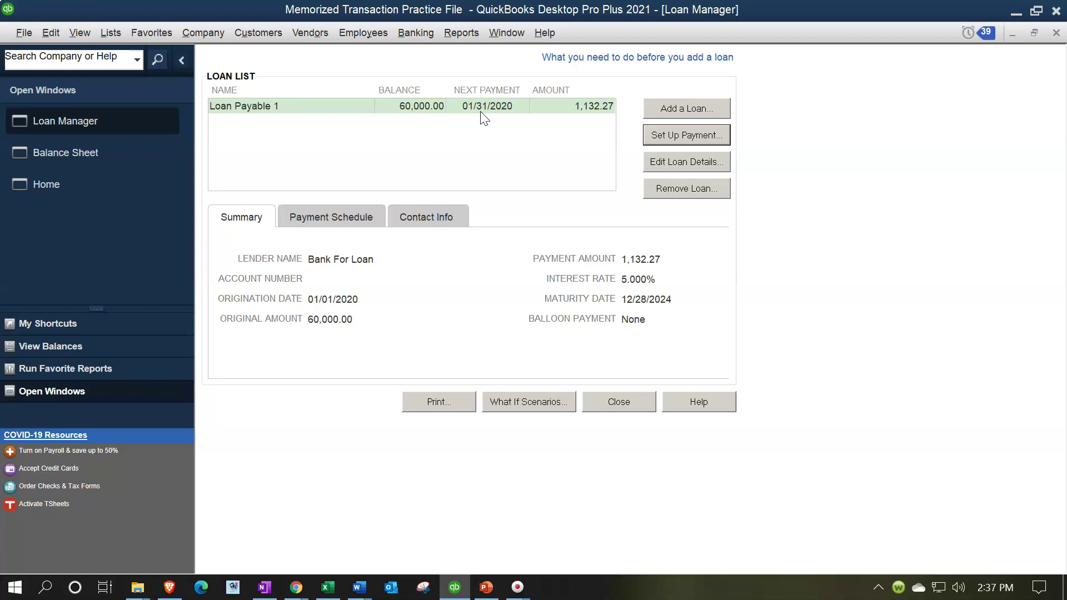
{"action": "left_click", "coordinate": [422, 117]}
{"action": "left_click", "coordinate": [585, 159]}
{"action": "left_click", "coordinate": [681, 166]}
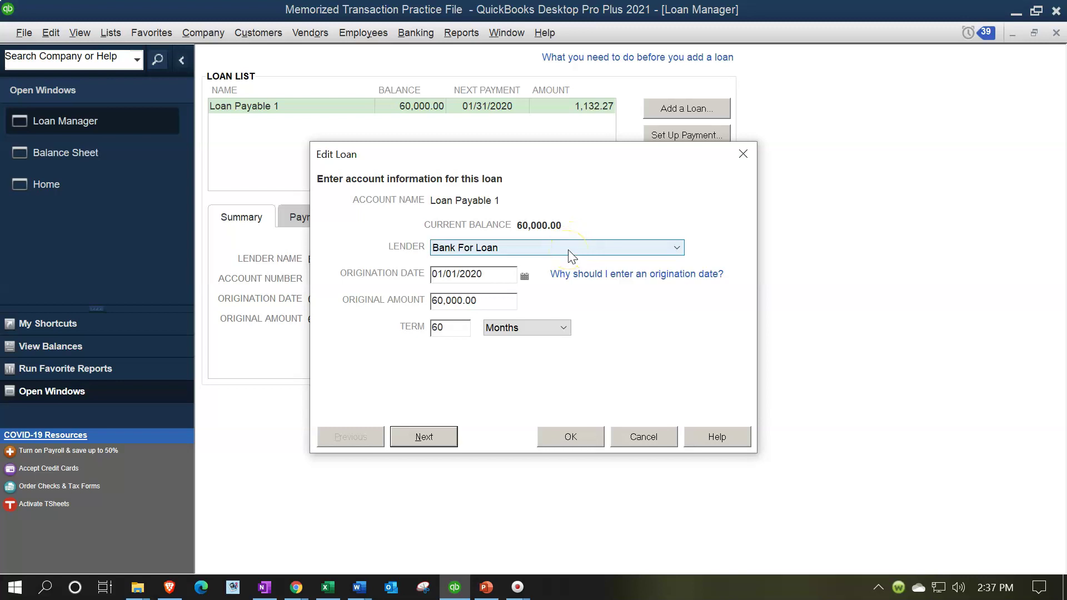
{"action": "left_click", "coordinate": [500, 295]}
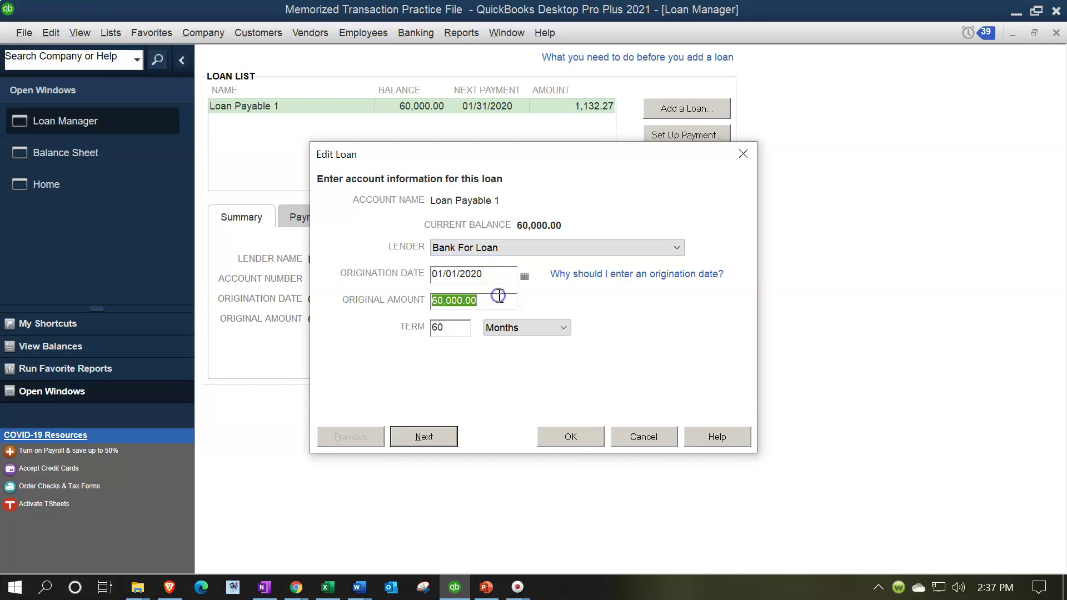
{"action": "left_click", "coordinate": [467, 330]}
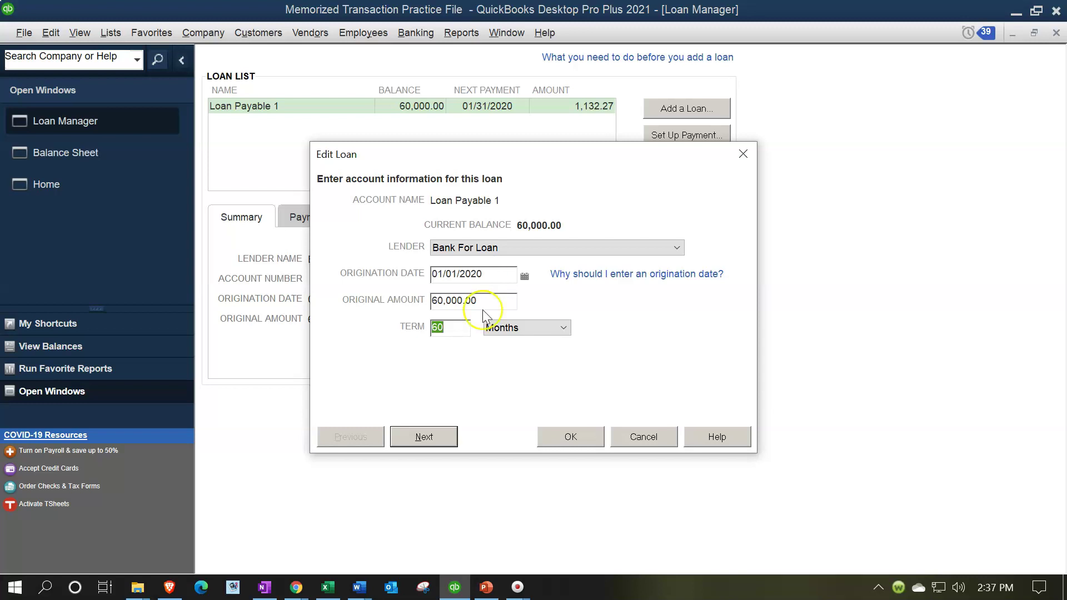
Review the loan's payment information, including the payment amount and next payment number
{"action": "left_click", "coordinate": [431, 438]}
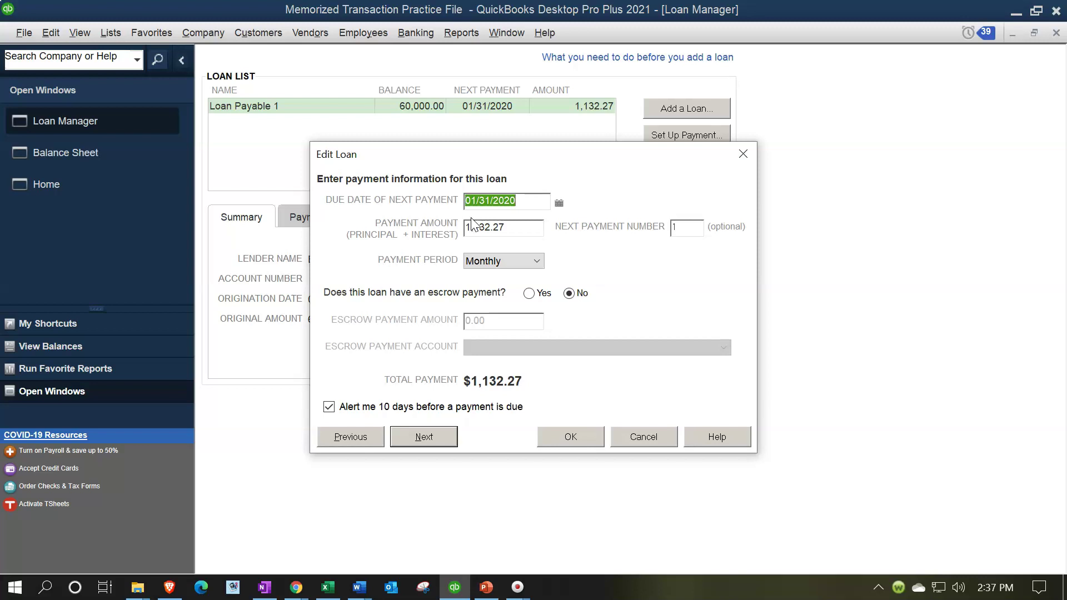
{"action": "left_click", "coordinate": [472, 239]}
{"action": "left_click", "coordinate": [704, 238]}
Review the loan's interest information, compounding period options and linked payment and expense accounts, and accept the loan details
{"action": "left_click", "coordinate": [424, 437]}
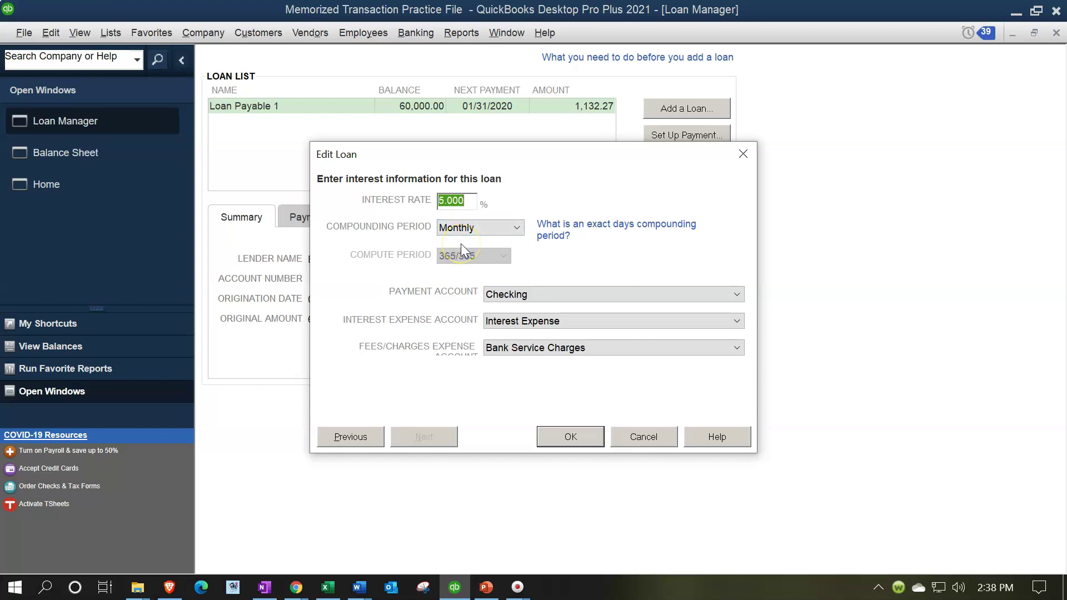
{"action": "left_click", "coordinate": [517, 228]}
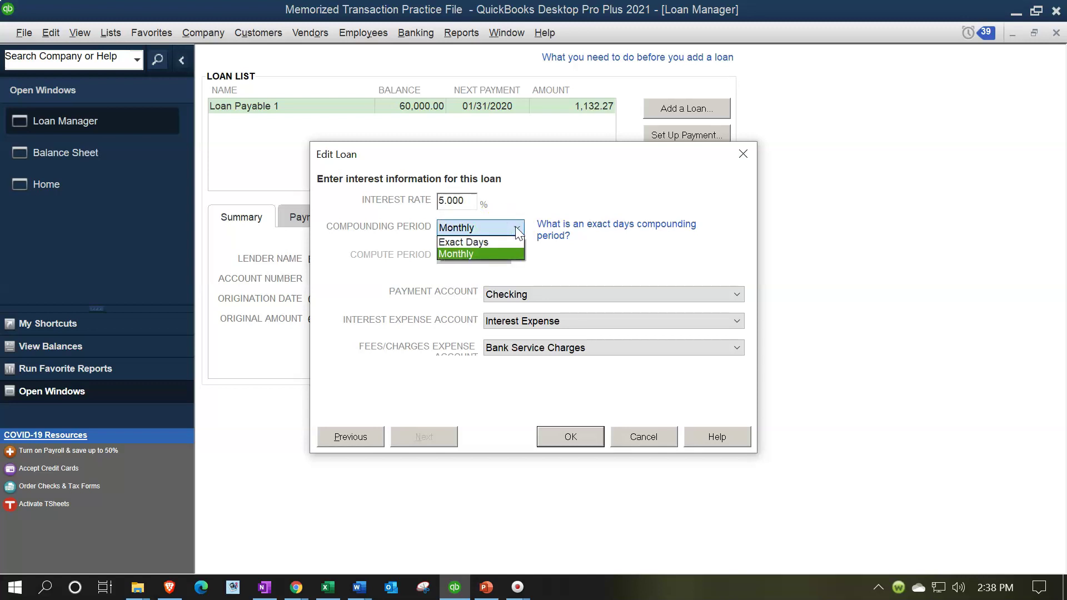
{"action": "left_click", "coordinate": [516, 230]}
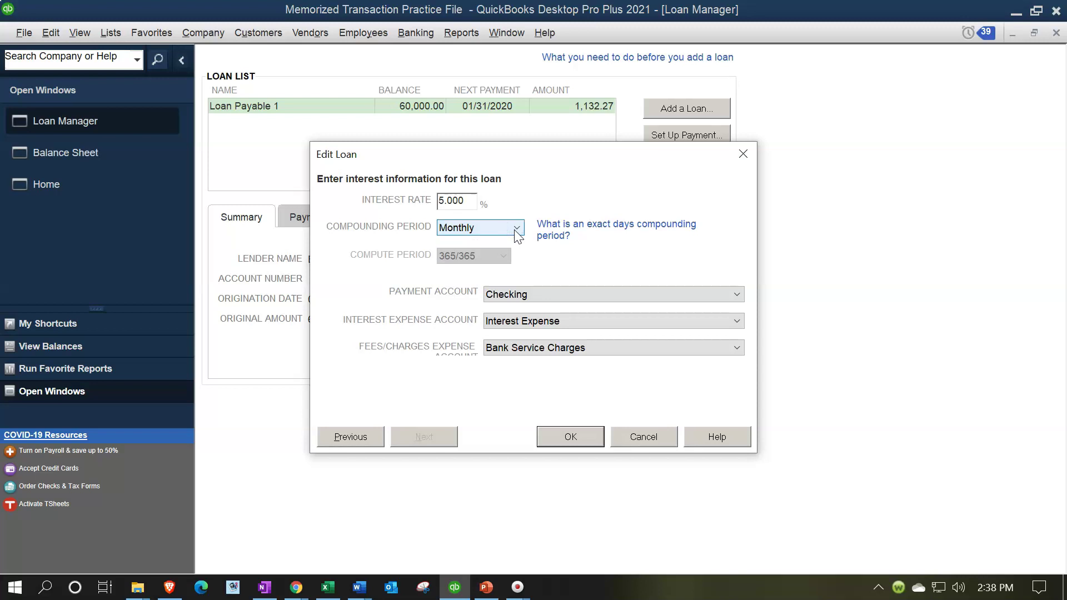
{"action": "left_click", "coordinate": [465, 300]}
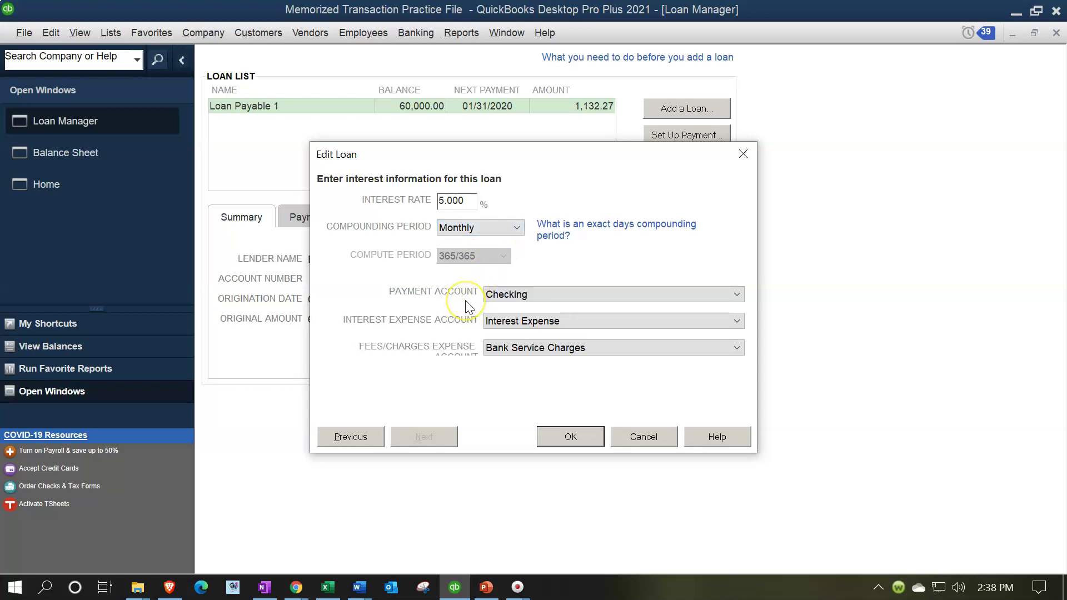
{"action": "left_click", "coordinate": [464, 321]}
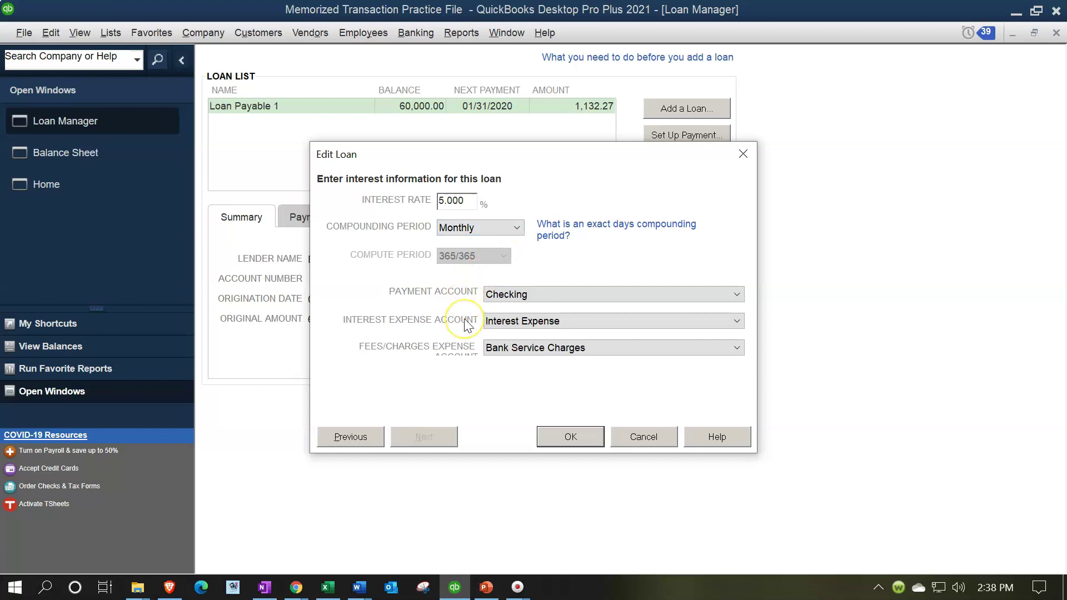
{"action": "left_click", "coordinate": [465, 325]}
{"action": "left_click", "coordinate": [465, 358]}
{"action": "left_click", "coordinate": [552, 436]}
Display the payment schedule for Loan Payable 1
{"action": "left_click", "coordinate": [430, 134]}
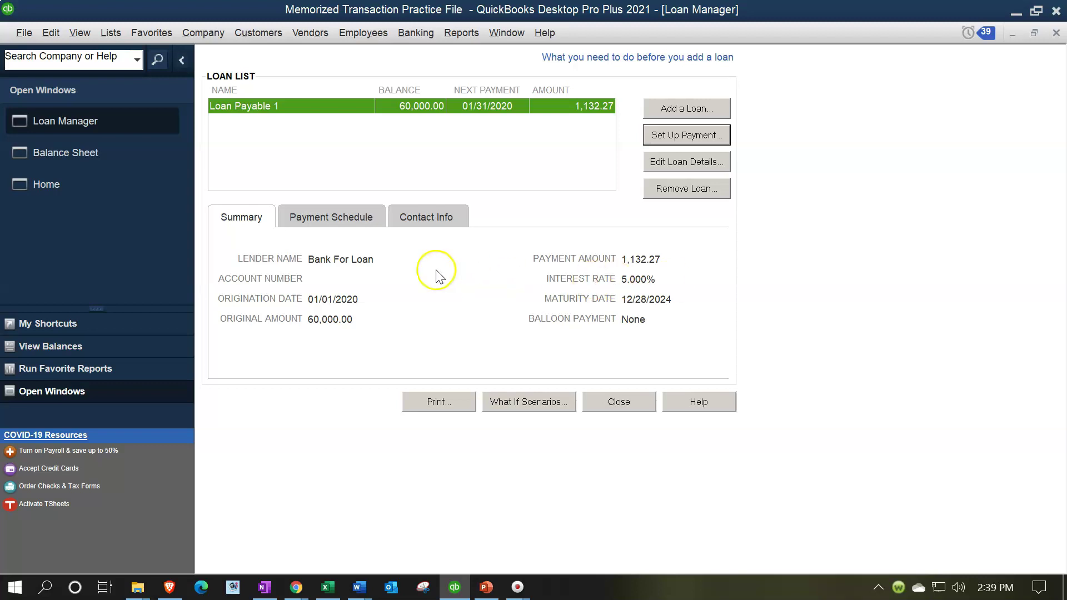
{"action": "left_click", "coordinate": [327, 218]}
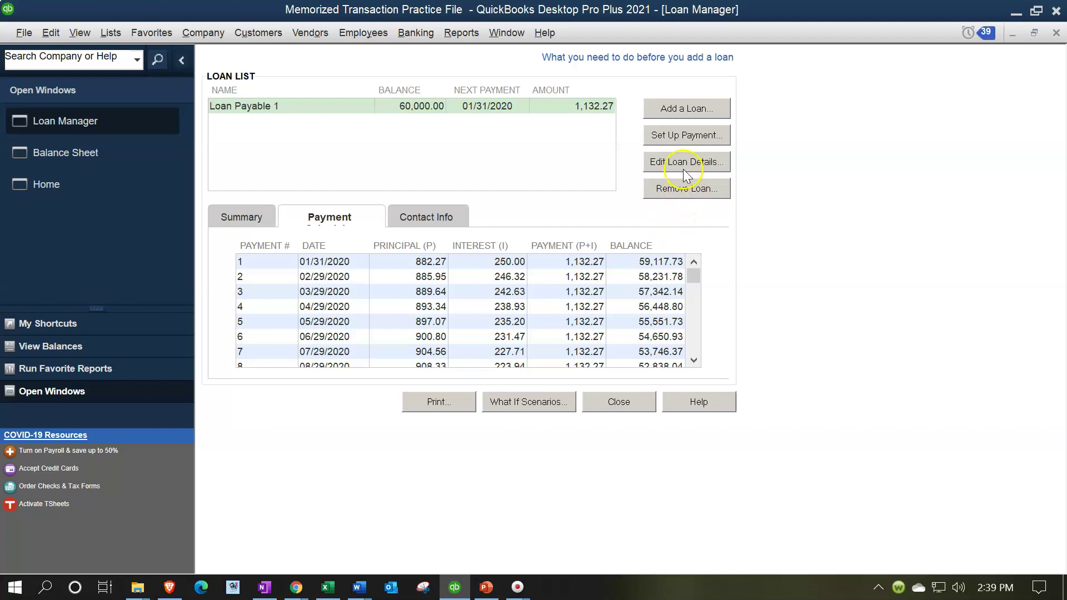
Start setting up a regular payment for Loan Payable 1 and review its principal, interest and payment number
{"action": "left_click", "coordinate": [671, 135]}
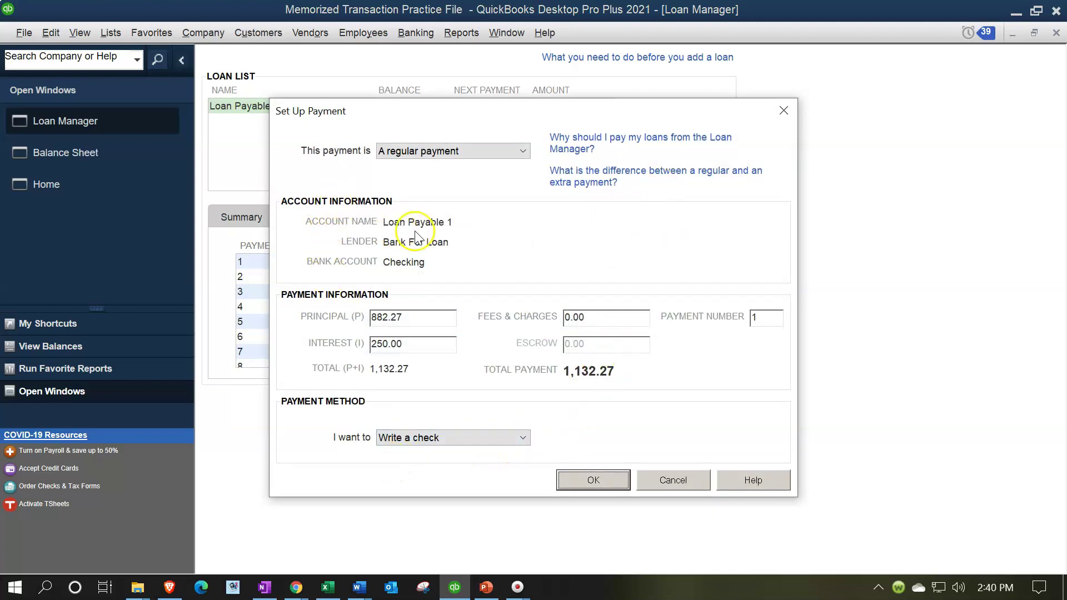
{"action": "left_click", "coordinate": [422, 315]}
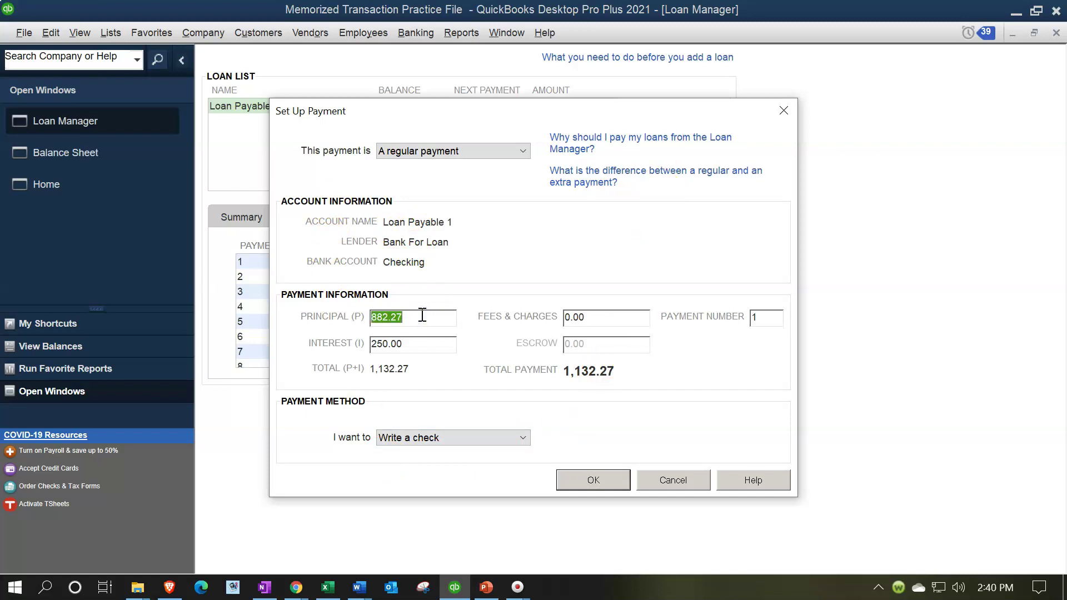
{"action": "left_click", "coordinate": [424, 344]}
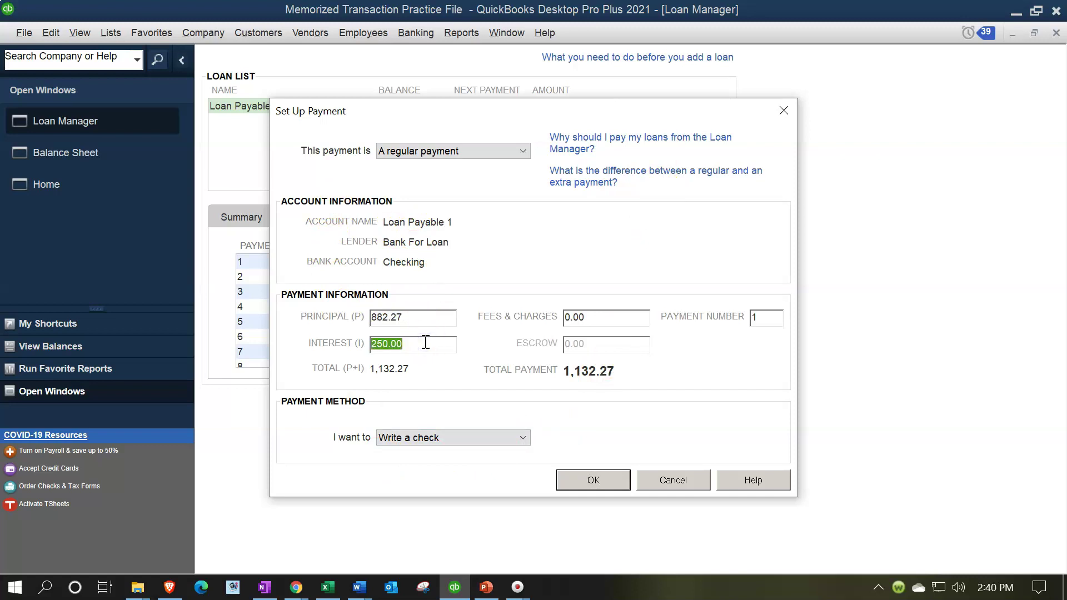
{"action": "left_click", "coordinate": [421, 320]}
{"action": "left_click", "coordinate": [419, 338]}
{"action": "left_click", "coordinate": [420, 342]}
{"action": "left_click", "coordinate": [752, 332]}
Choose Write a check as the payment method and generate the check for the loan payment
{"action": "left_click", "coordinate": [520, 439]}
{"action": "left_click_drag", "start_coordinate": [520, 438], "coordinate": [501, 460]}
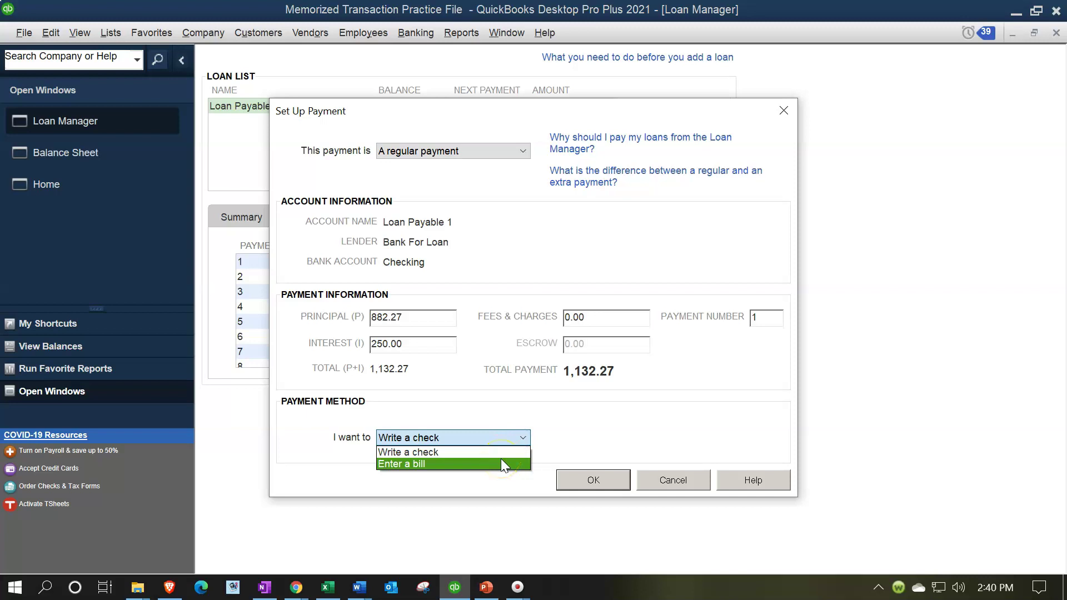
{"action": "left_click", "coordinate": [500, 455]}
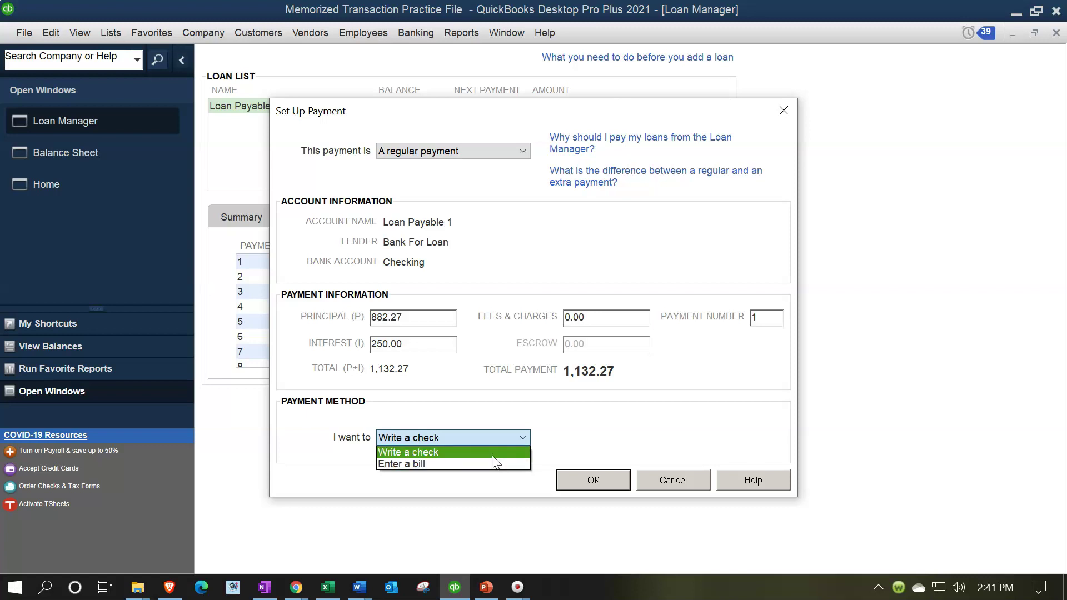
{"action": "left_click", "coordinate": [488, 461]}
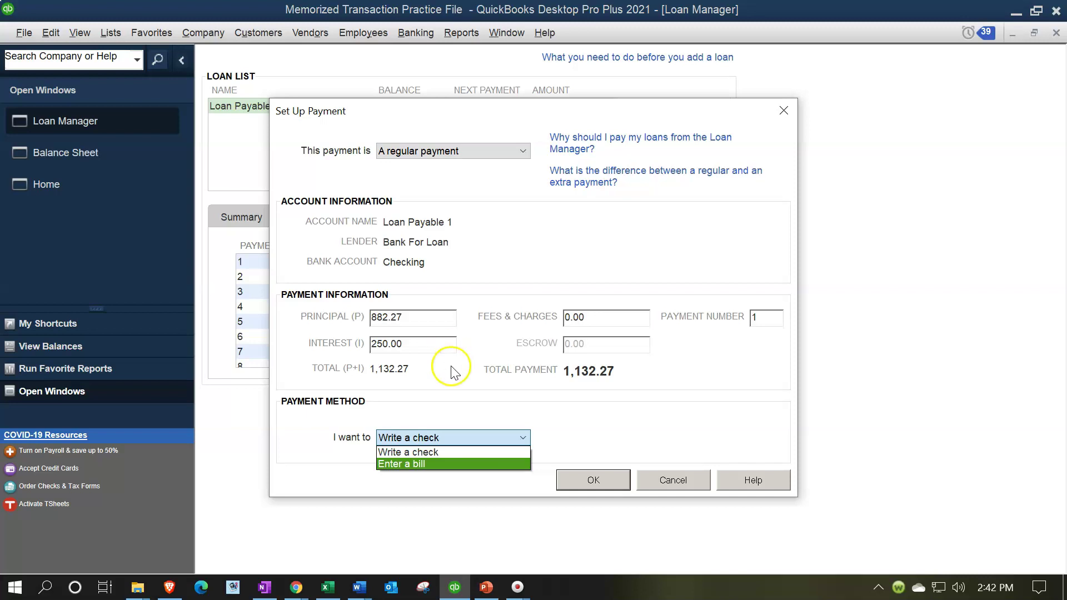
{"action": "left_click", "coordinate": [444, 453]}
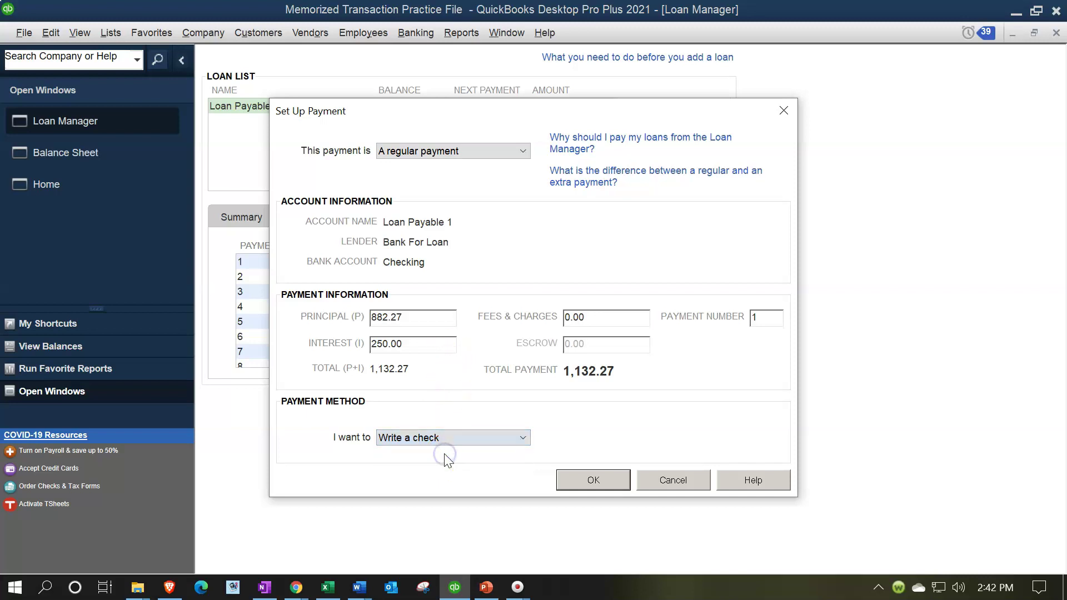
{"action": "left_click", "coordinate": [603, 478]}
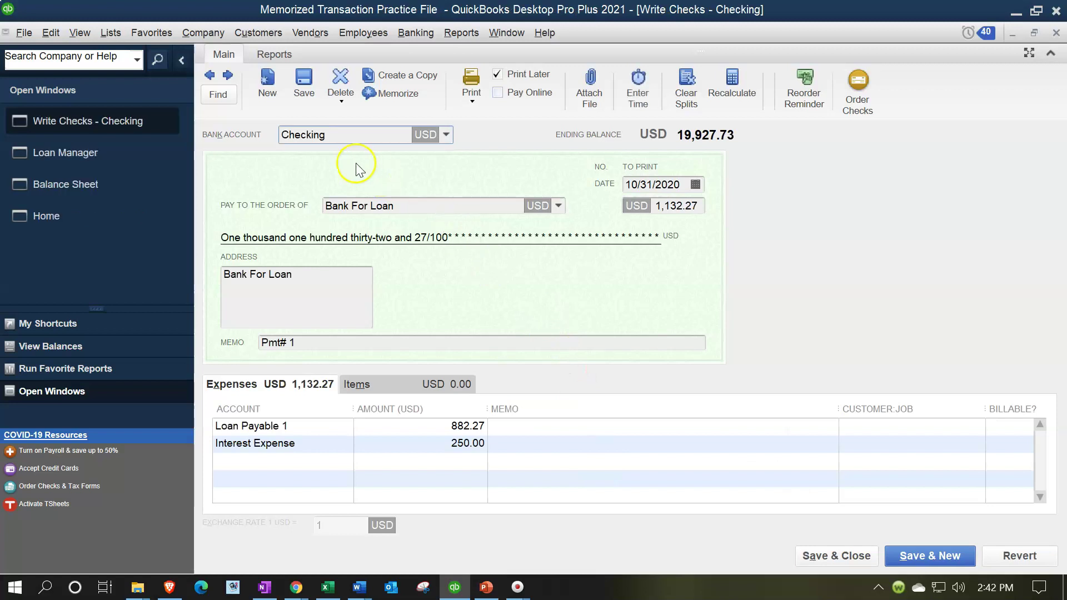
Set the date of the loan payment check to 01/31/2020
{"action": "left_click", "coordinate": [681, 185]}
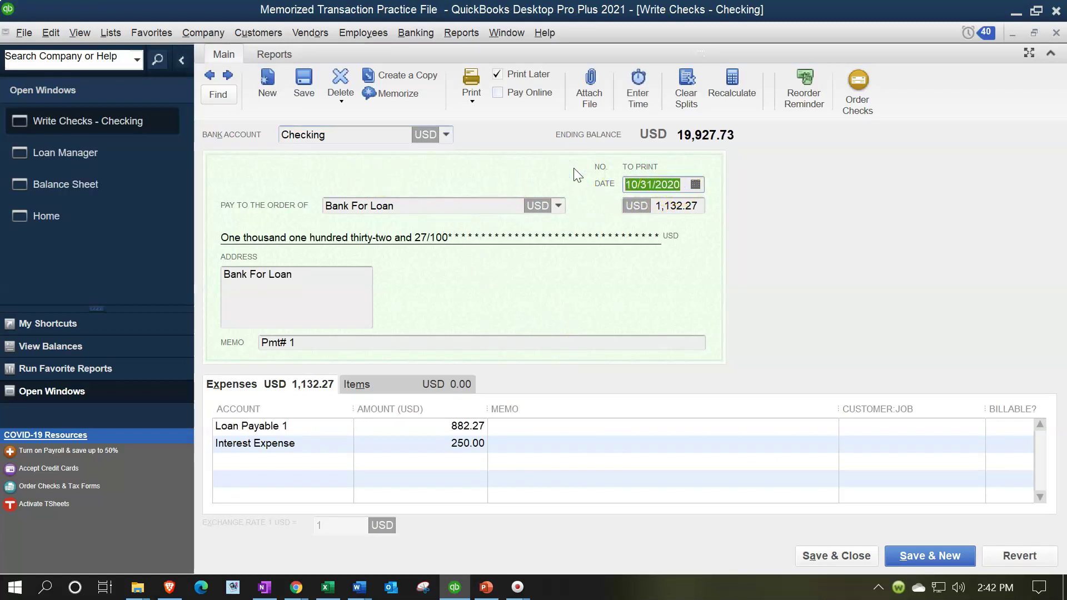
{"action": "type", "text": "0131"}
{"action": "key", "text": "Tab"}
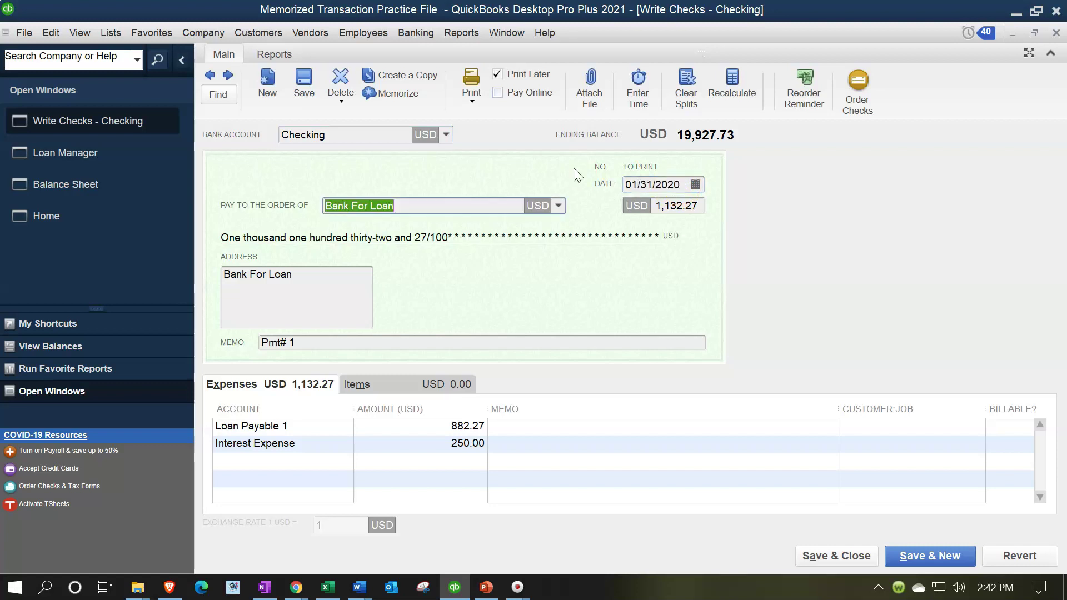
{"action": "key", "text": "Tab"}
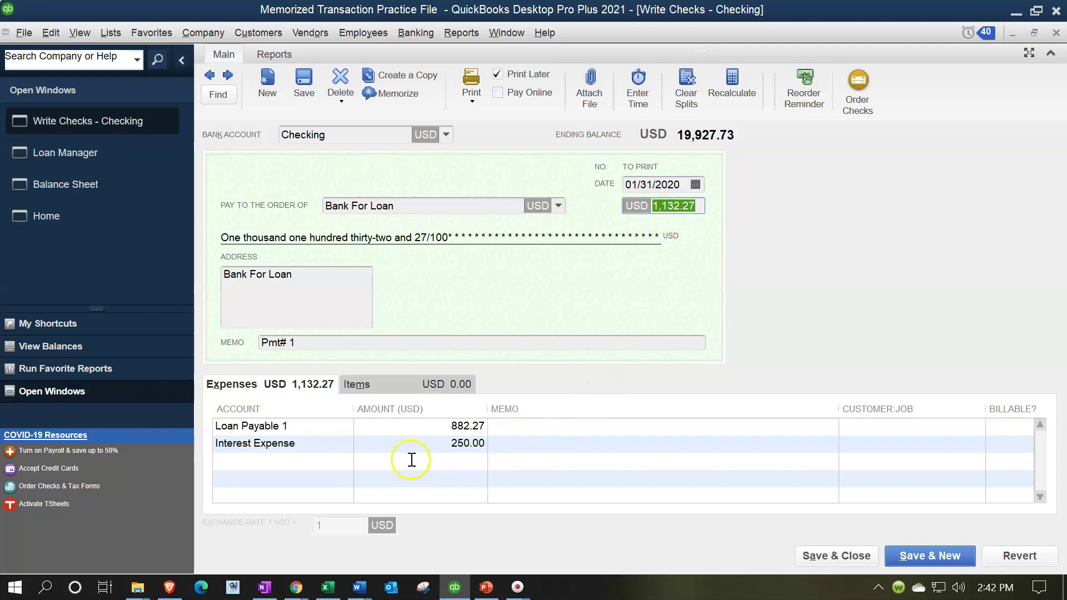
Check the Loan Payable 1 and Interest Expense lines, save and close the check, and record the changes
{"action": "left_click", "coordinate": [406, 430]}
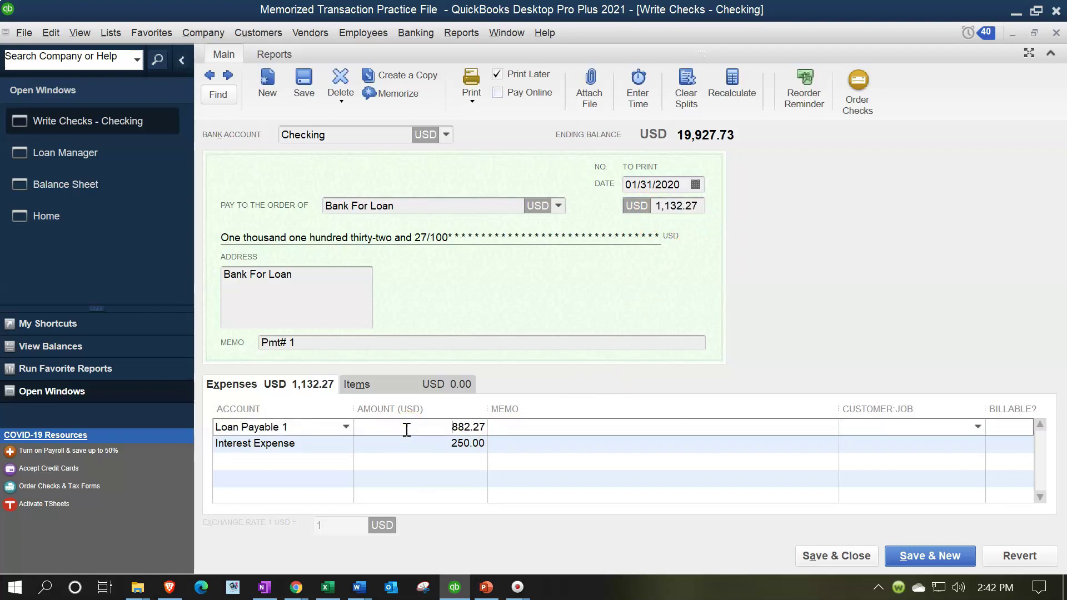
{"action": "left_click", "coordinate": [406, 442]}
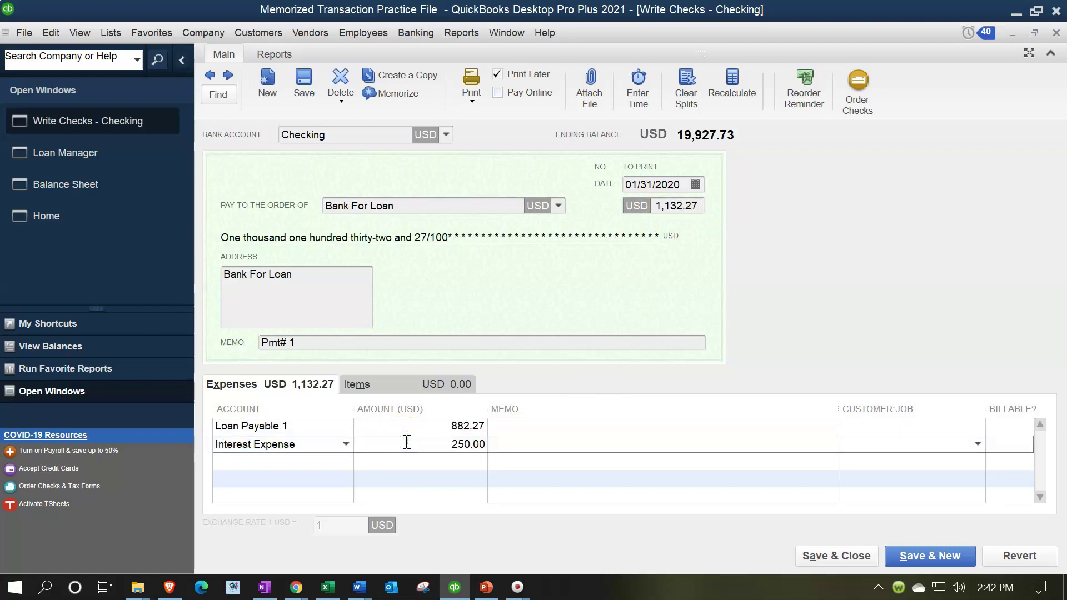
{"action": "left_click", "coordinate": [811, 554]}
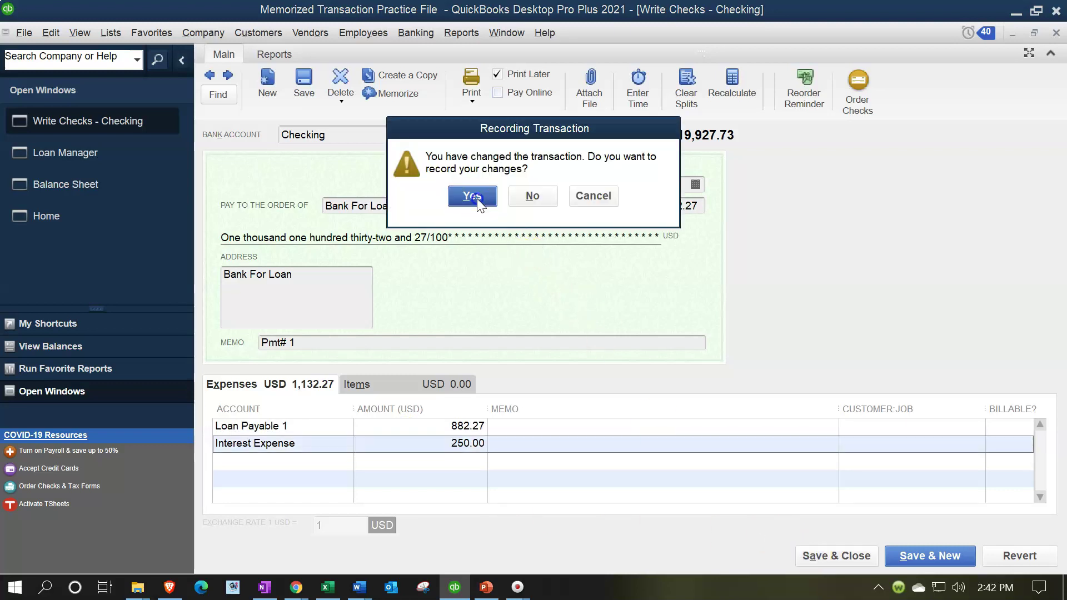
{"action": "left_click", "coordinate": [477, 201]}
{"action": "left_click", "coordinate": [508, 295]}
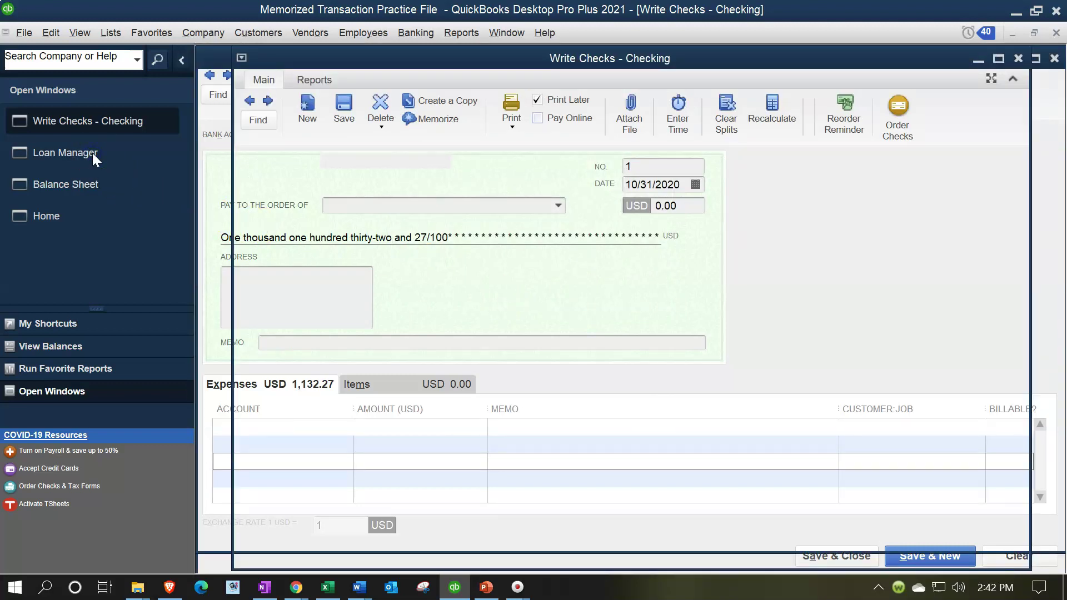
Check the Checking account's transaction detail from the Balance Sheet, and close the detail report
{"action": "left_click", "coordinate": [139, 185]}
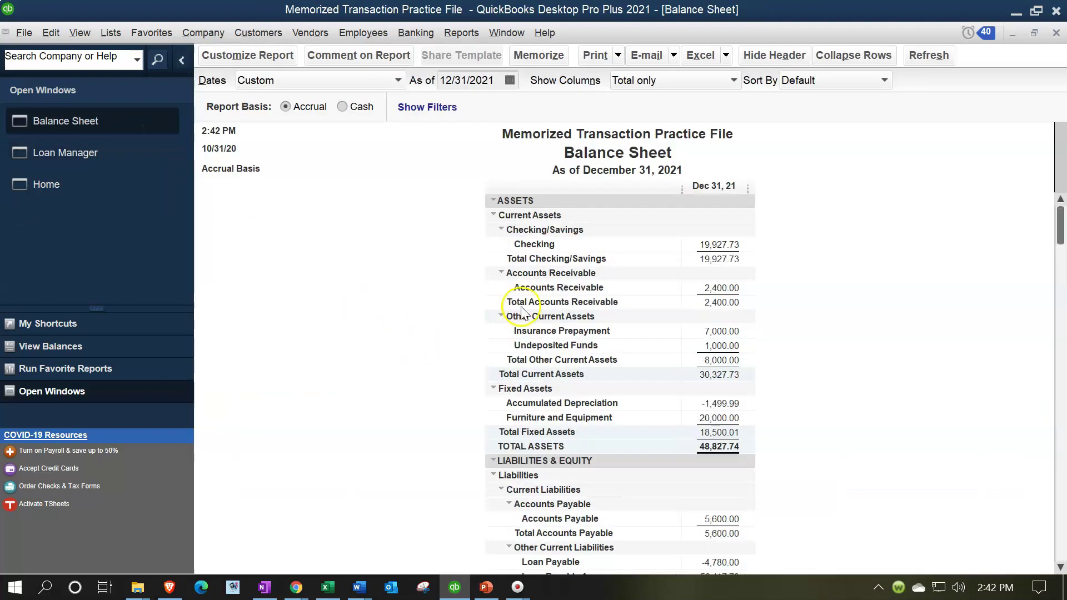
{"action": "left_click", "coordinate": [725, 239]}
{"action": "double_click", "coordinate": [725, 243]}
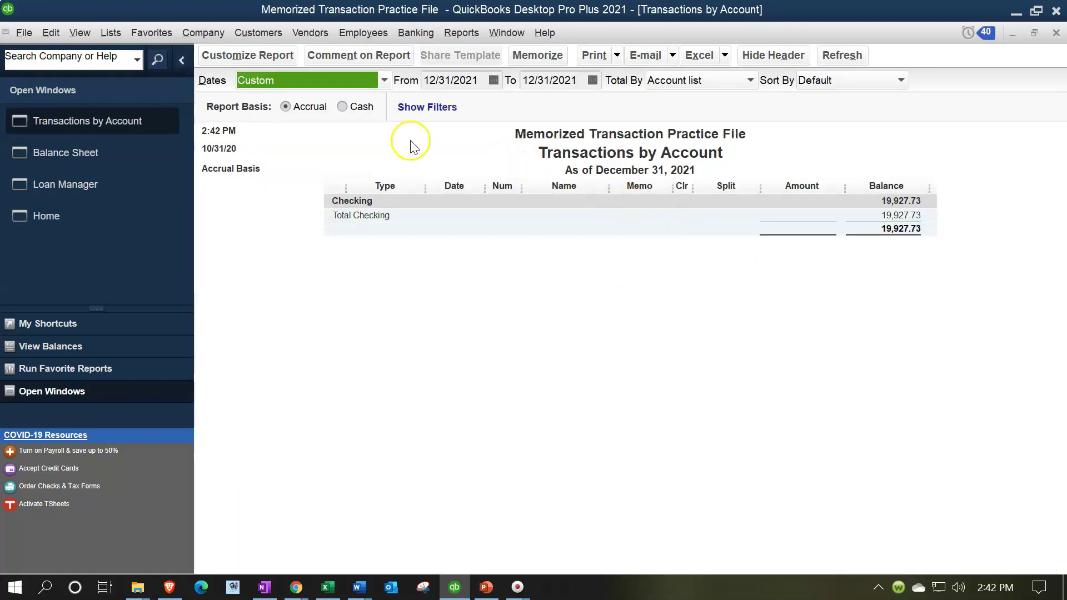
{"action": "left_click", "coordinate": [1056, 32]}
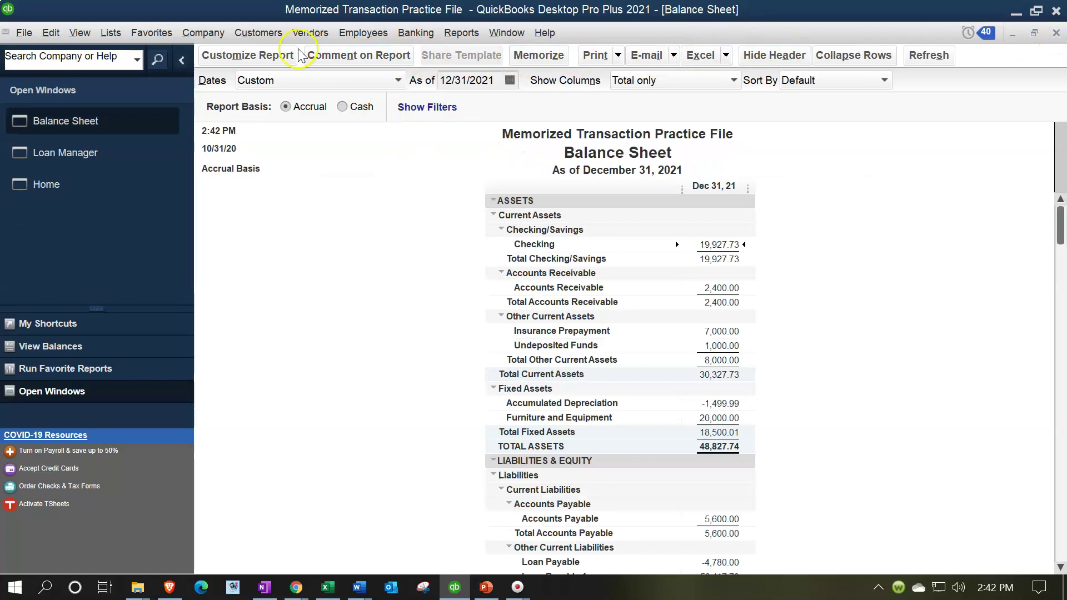
Customize the Balance Sheet's date range to run from 01/02/2020 to 12/31/2020
{"action": "left_click", "coordinate": [251, 54]}
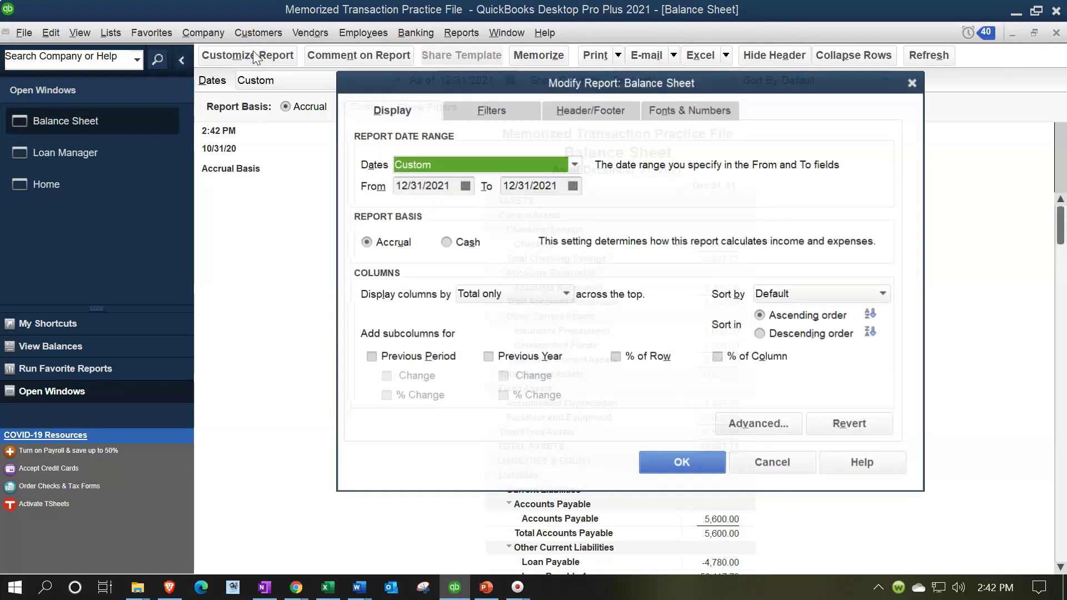
{"action": "key", "text": "Tab"}
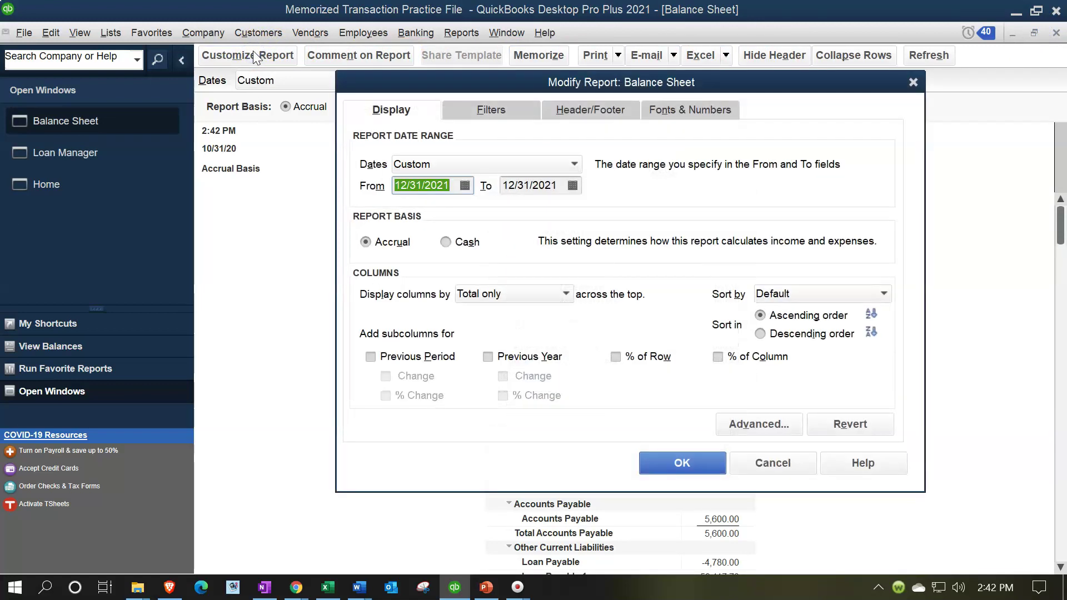
{"action": "type", "text": "010121"}
{"action": "key", "text": "Tab"}
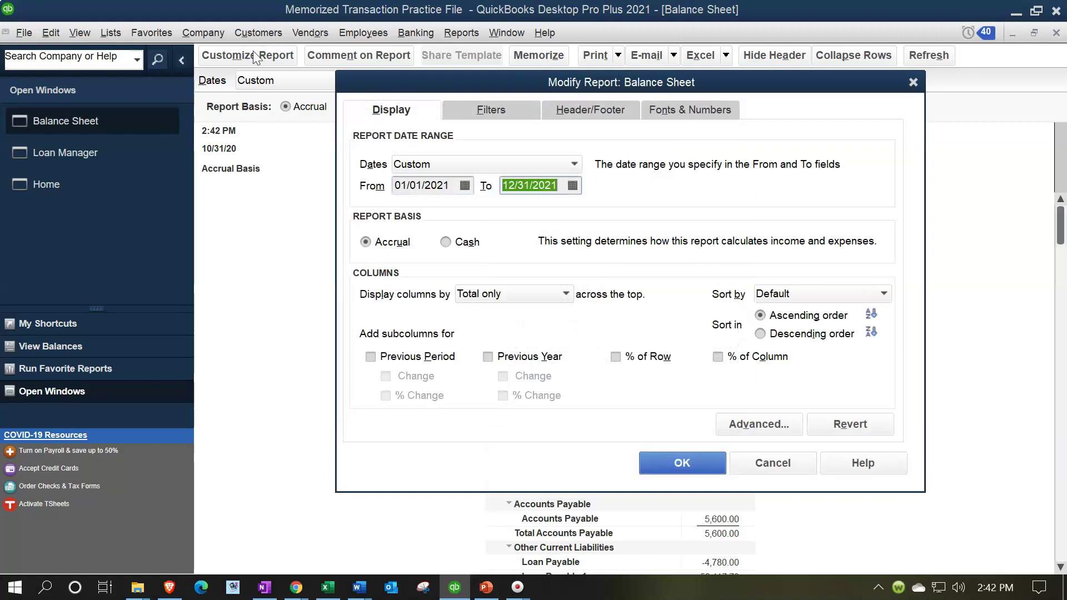
{"action": "left_click", "coordinate": [452, 189]}
{"action": "left_click_drag", "start_coordinate": [452, 188], "coordinate": [277, 147]}
{"action": "type", "text": "01/02/2020"}
{"action": "key", "text": "Tab"}
{"action": "type", "text": "12/31/2020"}
{"action": "key", "text": "Tab"}
{"action": "left_click", "coordinate": [658, 463]}
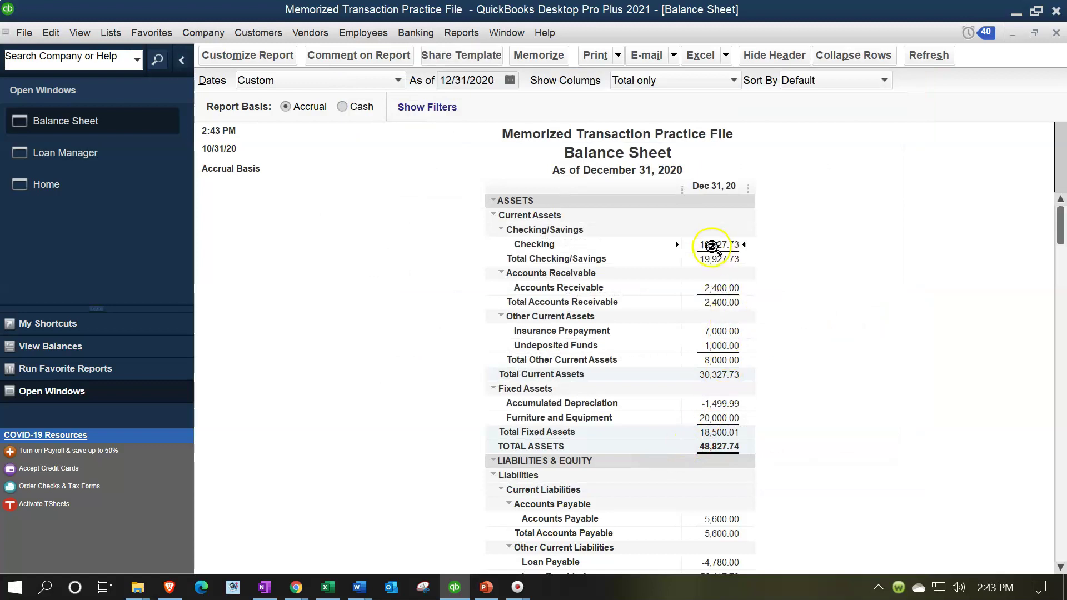
Review the Checking account's transactions for the new date range from the Balance Sheet, and close the detail report
{"action": "double_click", "coordinate": [712, 246]}
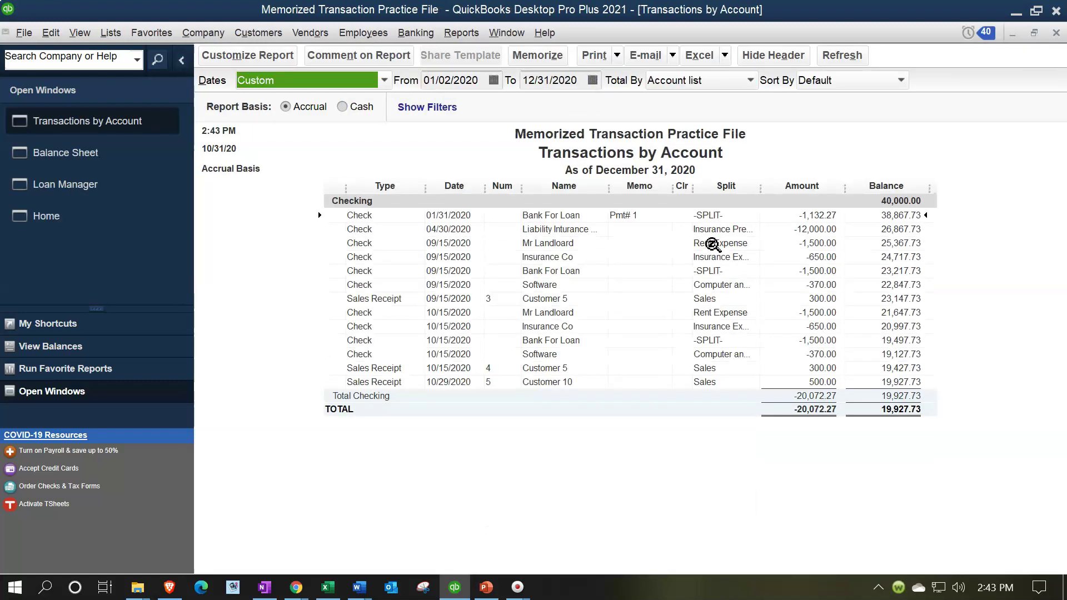
{"action": "left_click", "coordinate": [809, 267]}
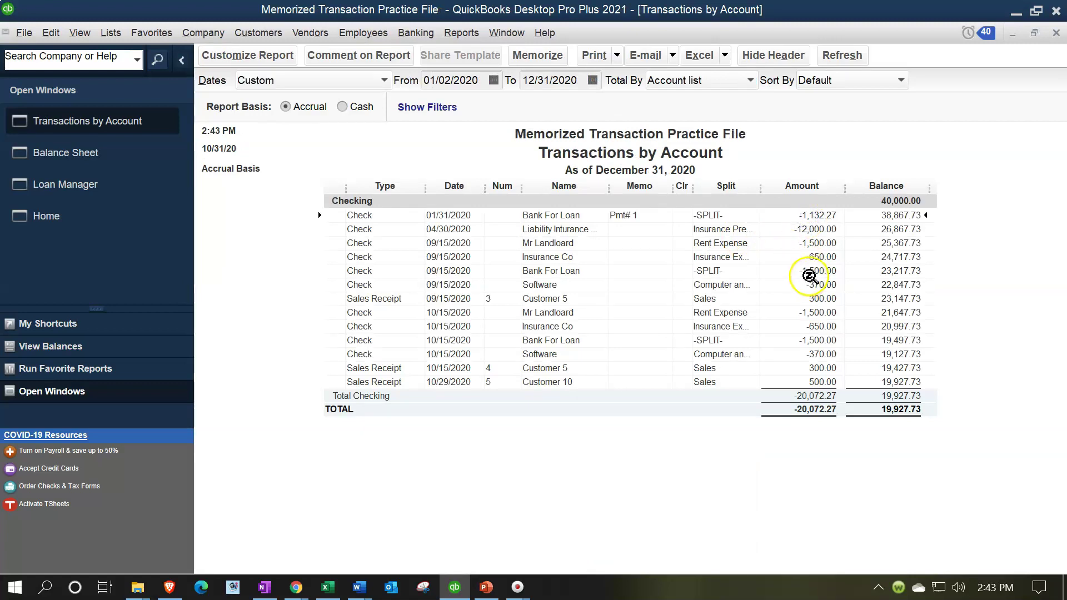
{"action": "left_click", "coordinate": [1053, 34]}
{"action": "left_click", "coordinate": [823, 440]}
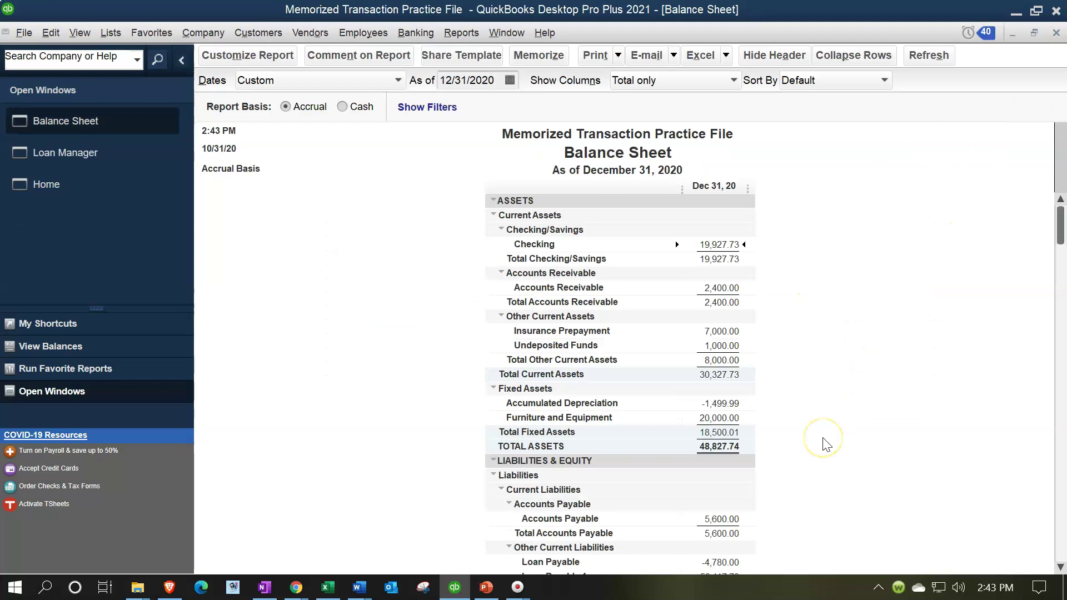
Review the Loan Payable 1 transactions from the Balance Sheet, compare them with the Loan Manager's payment schedule, and return to the Balance Sheet
{"action": "scroll", "coordinate": [825, 443], "scroll_direction": "down", "scroll_amount": 3}
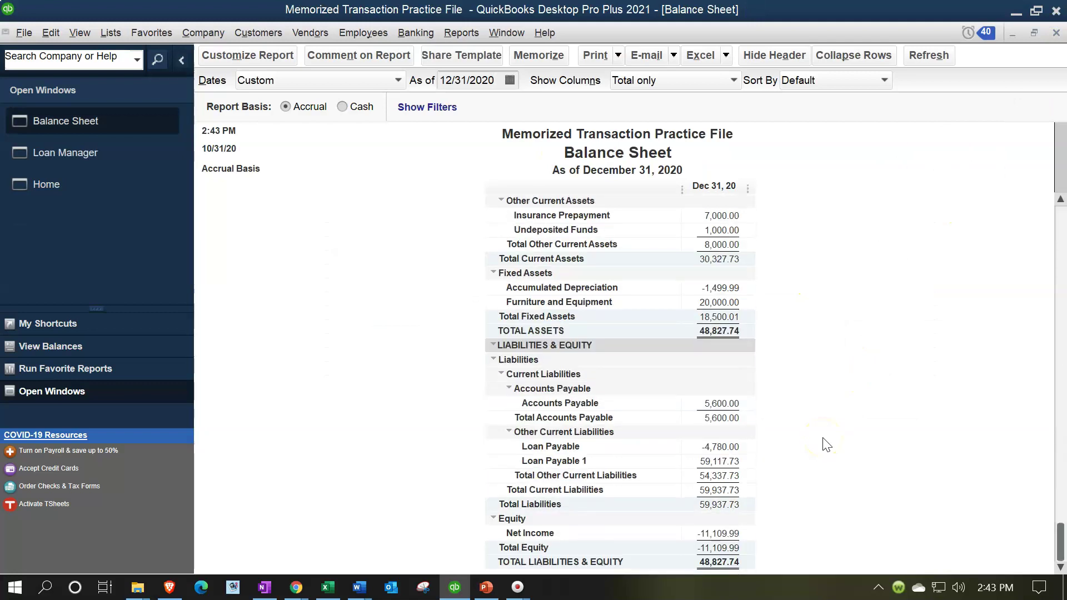
{"action": "double_click", "coordinate": [720, 463]}
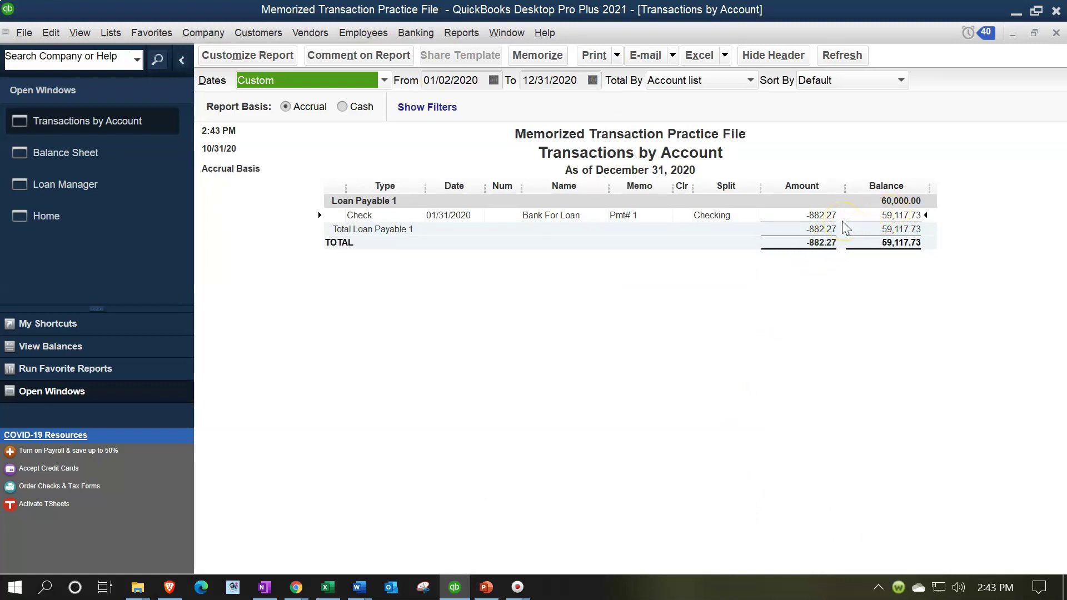
{"action": "left_click", "coordinate": [882, 292]}
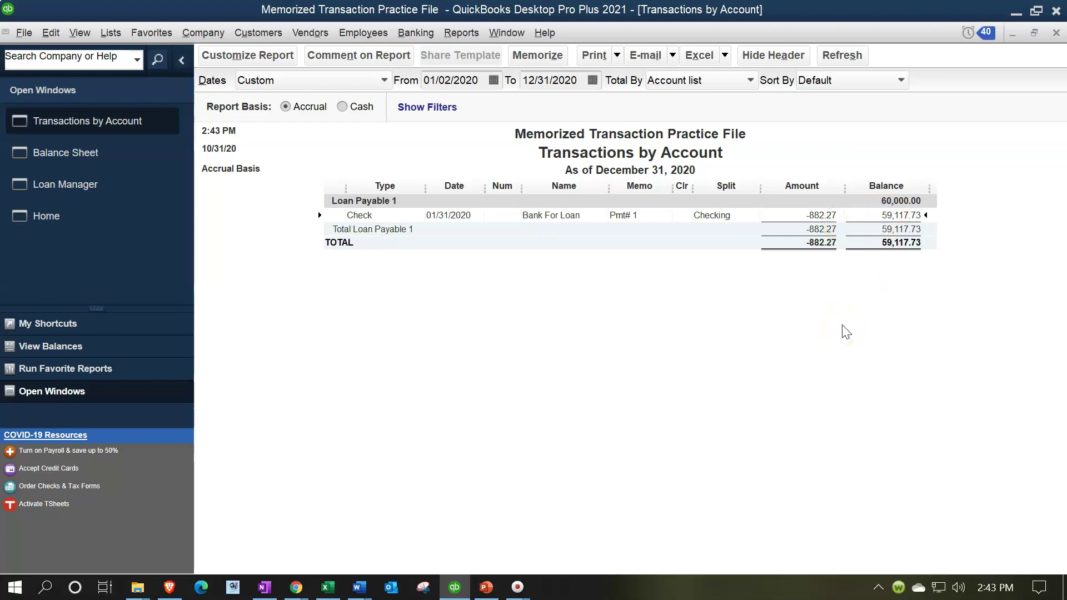
{"action": "left_click", "coordinate": [92, 186]}
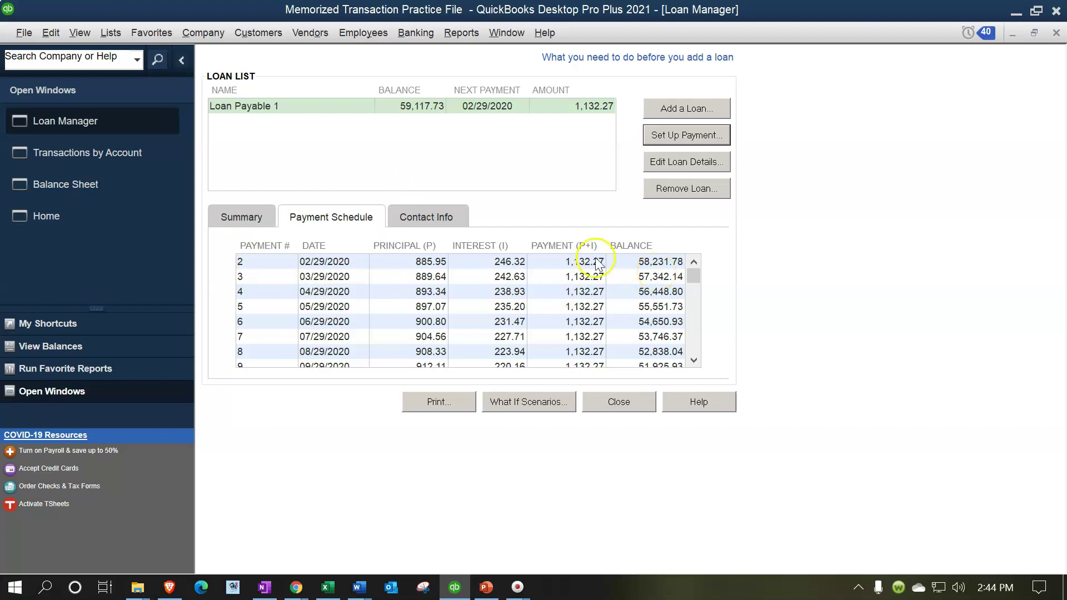
{"action": "left_click", "coordinate": [105, 185]}
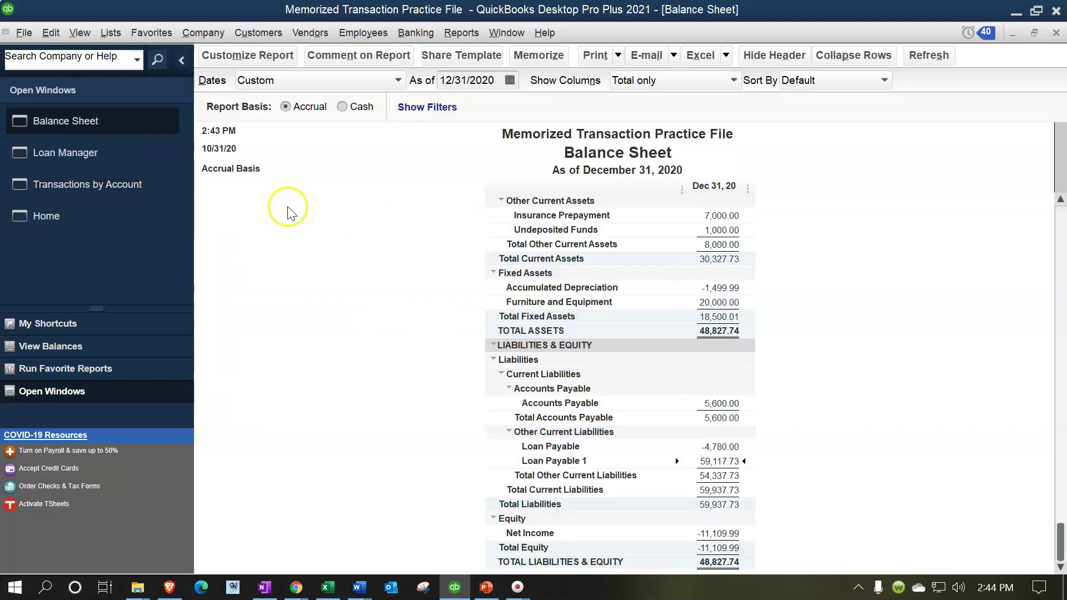
Create a standard Profit & Loss report for 01/01/2020 to 12/31/2020
{"action": "left_click", "coordinate": [461, 33]}
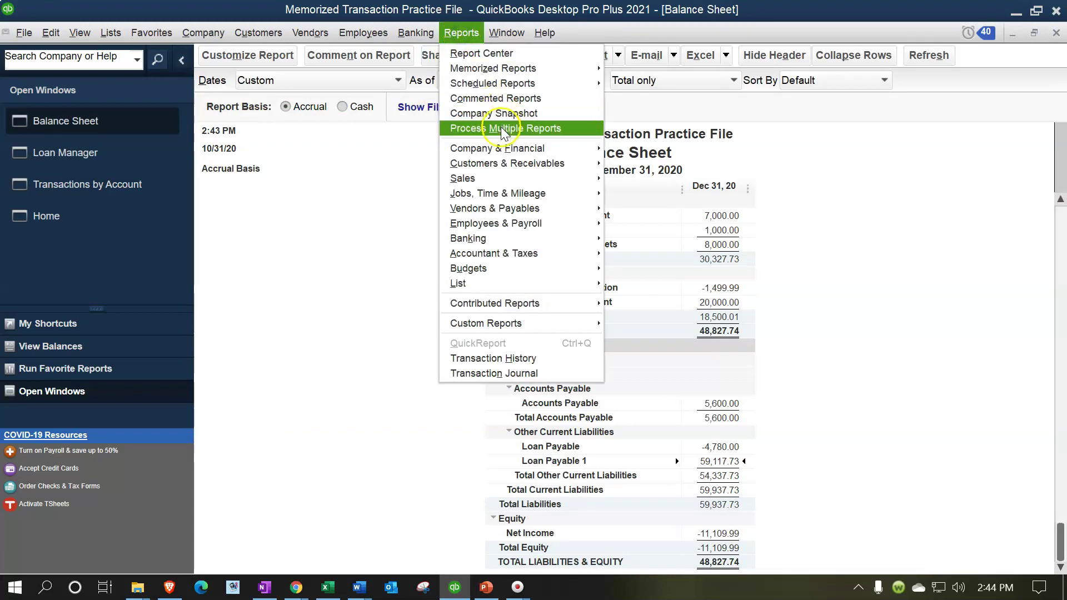
{"action": "mouse_move", "coordinate": [514, 149]}
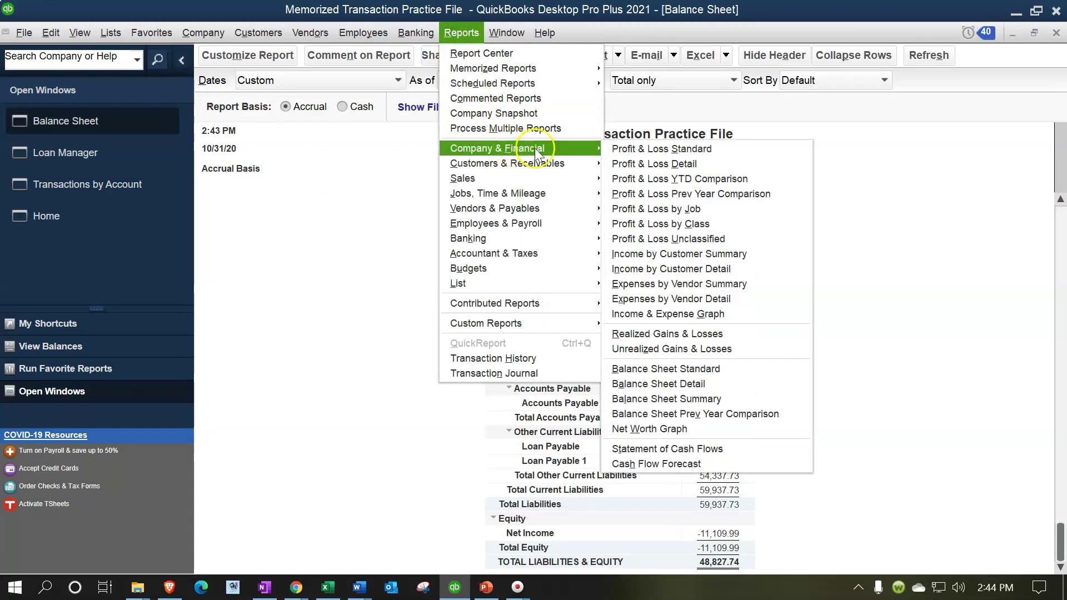
{"action": "left_click", "coordinate": [632, 160]}
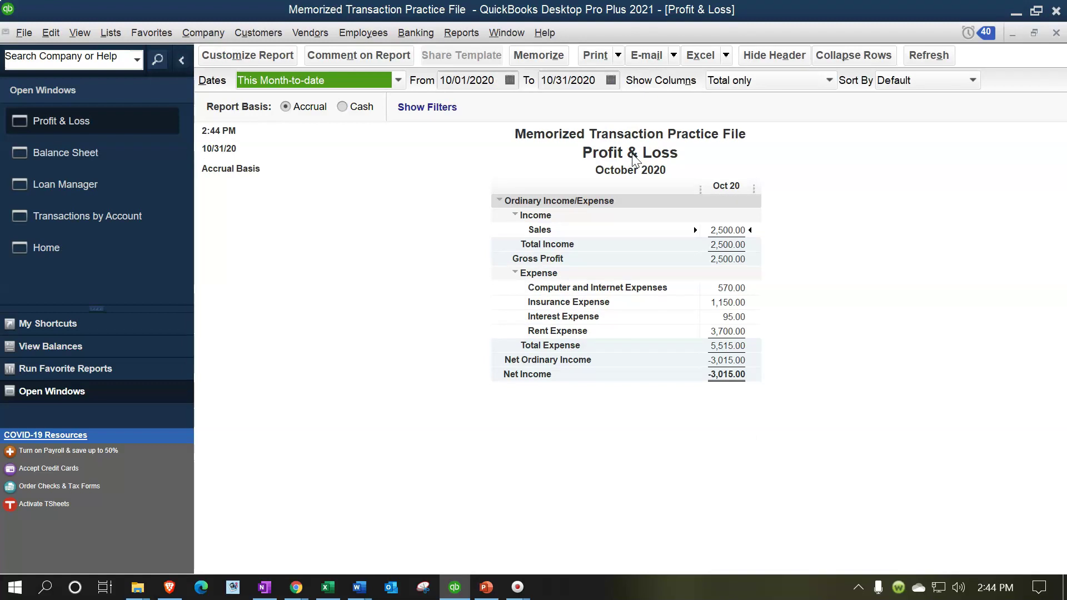
{"action": "key", "text": "Tab"}
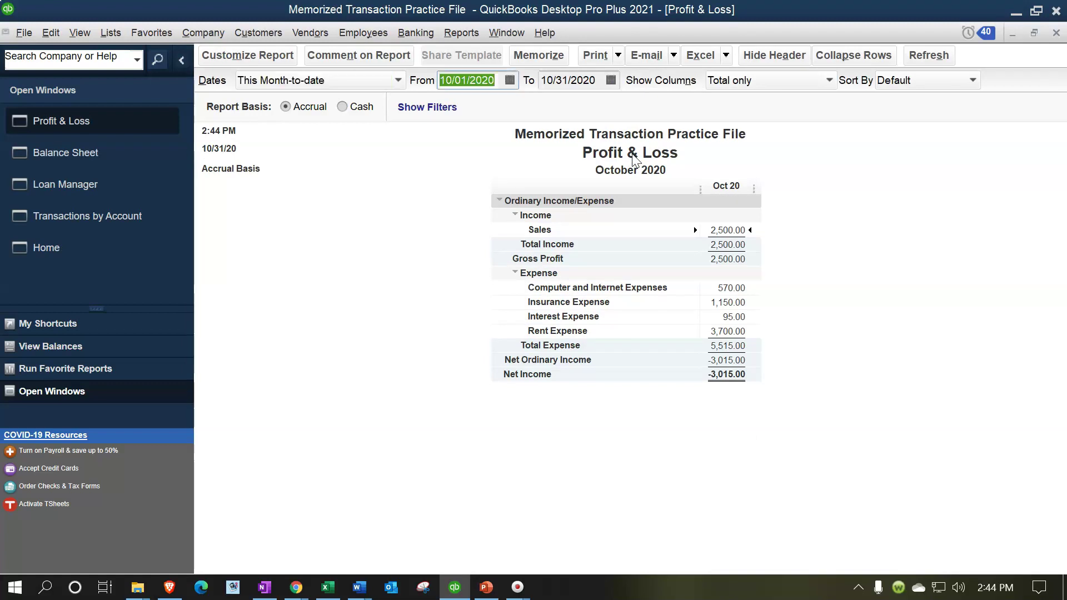
{"action": "type", "text": "01/01/20"}
{"action": "key", "text": "Tab"}
{"action": "type", "text": "12312"}
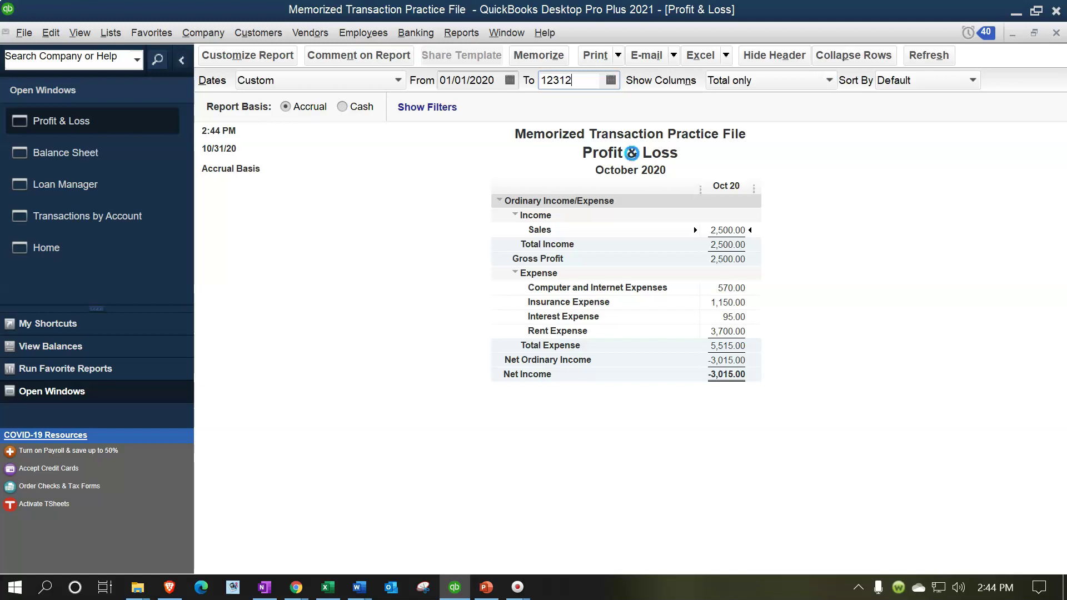
{"action": "key", "text": "Tab"}
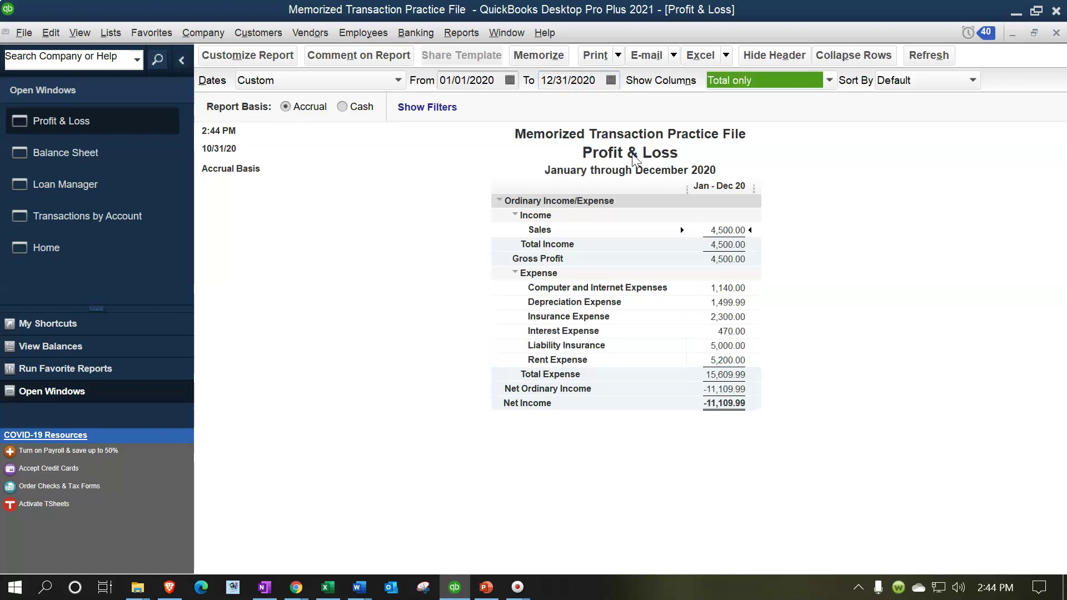
Review the Interest Expense detail and the 01/31/2020 loan payment check behind it, and close both windows
{"action": "double_click", "coordinate": [719, 335]}
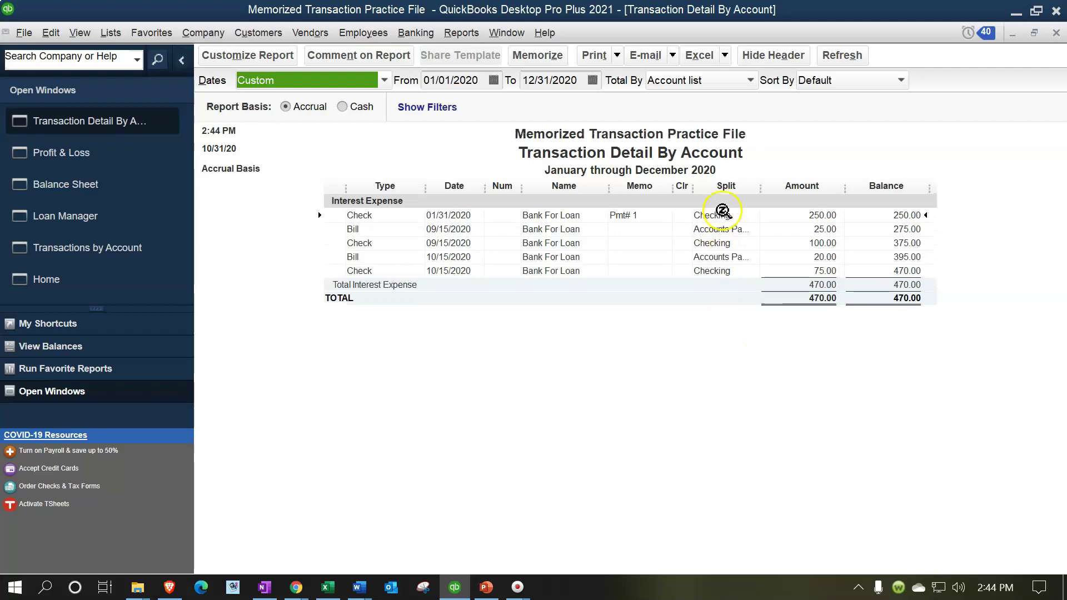
{"action": "left_click", "coordinate": [817, 215]}
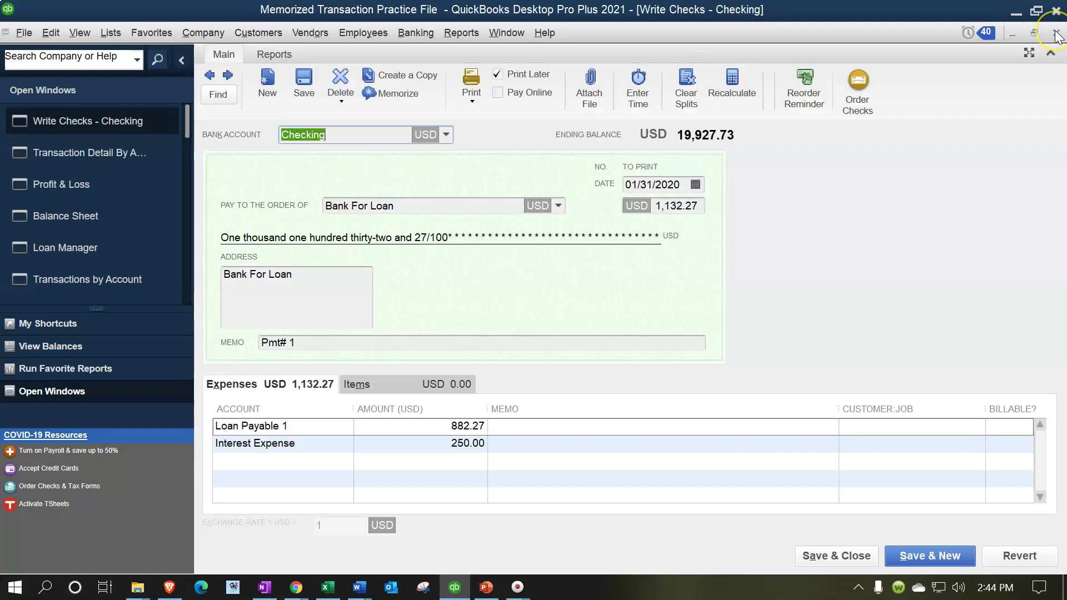
{"action": "left_click", "coordinate": [1056, 35]}
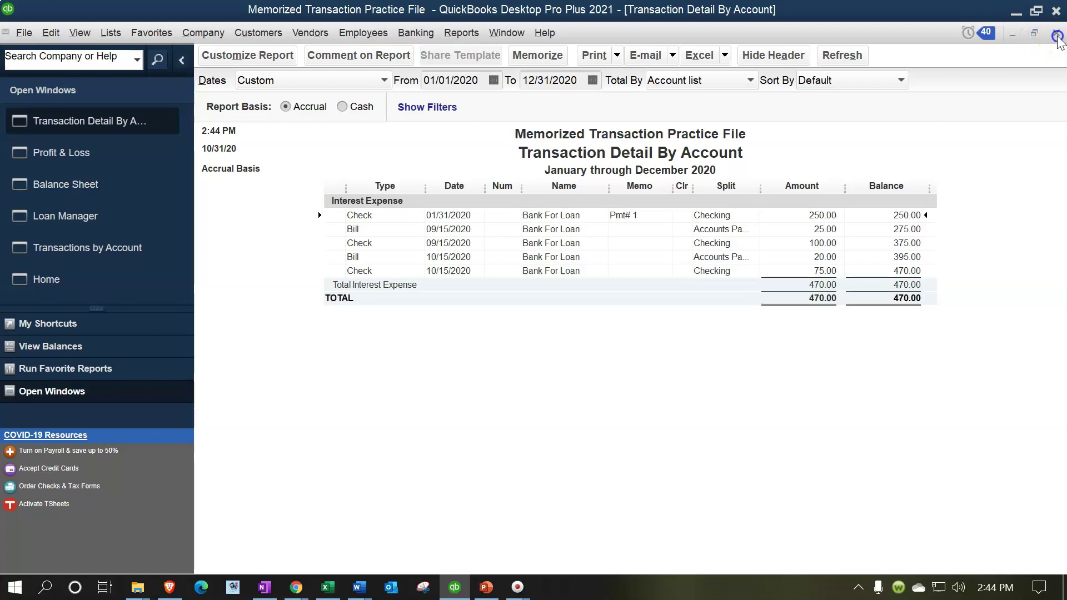
{"action": "left_click", "coordinate": [1056, 35]}
Set up the second regular payment for Loan Payable 1 in the Loan Manager as a bill, and save and close the bill
{"action": "left_click", "coordinate": [127, 189]}
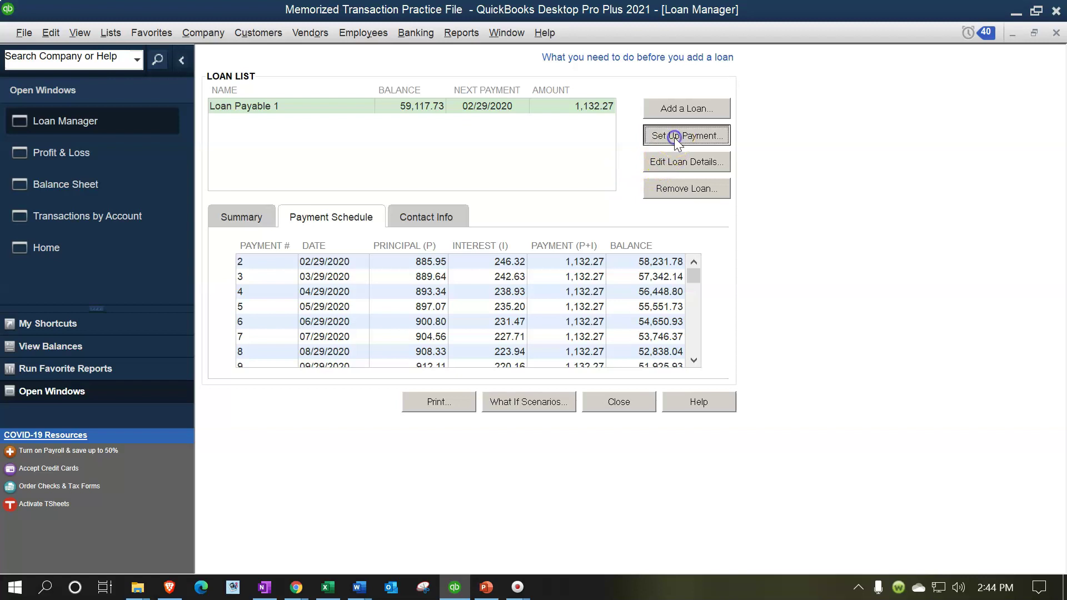
{"action": "left_click", "coordinate": [675, 138]}
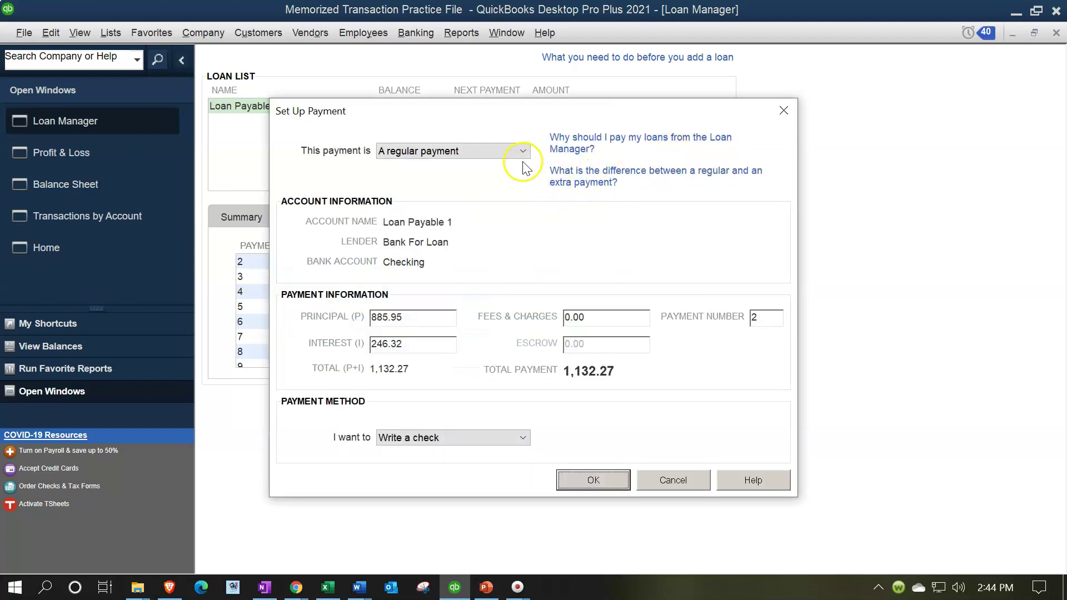
{"action": "left_click", "coordinate": [522, 437]}
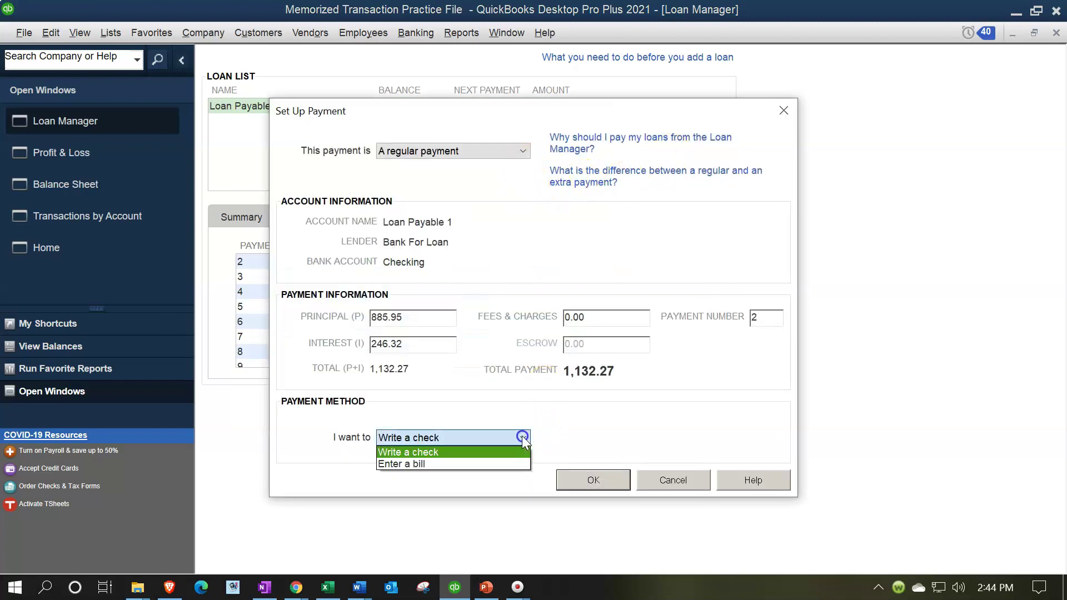
{"action": "left_click", "coordinate": [437, 464]}
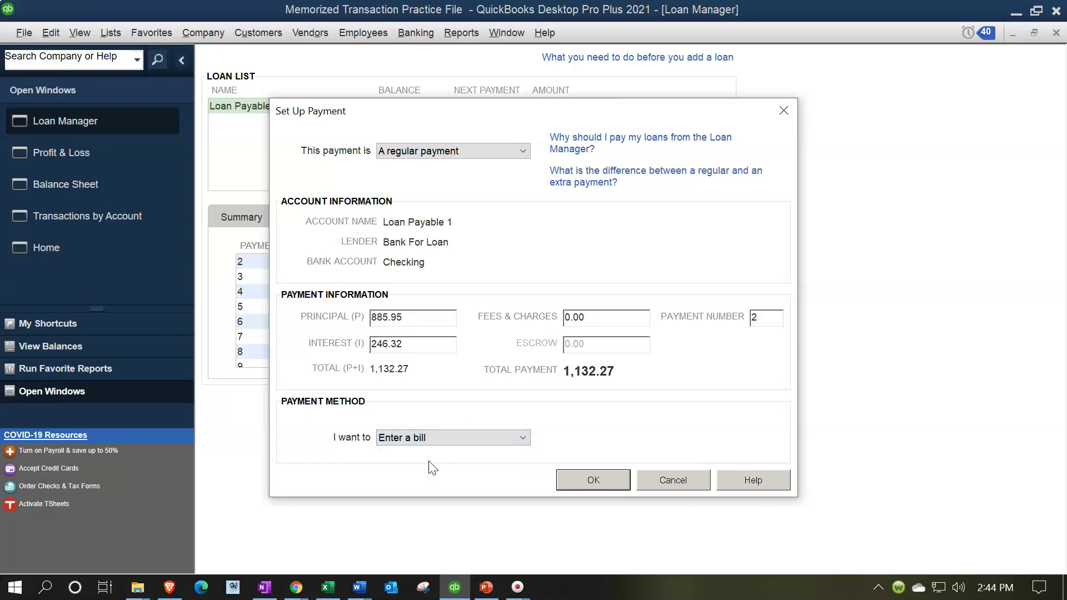
{"action": "left_click", "coordinate": [590, 481]}
{"action": "left_click", "coordinate": [590, 481]}
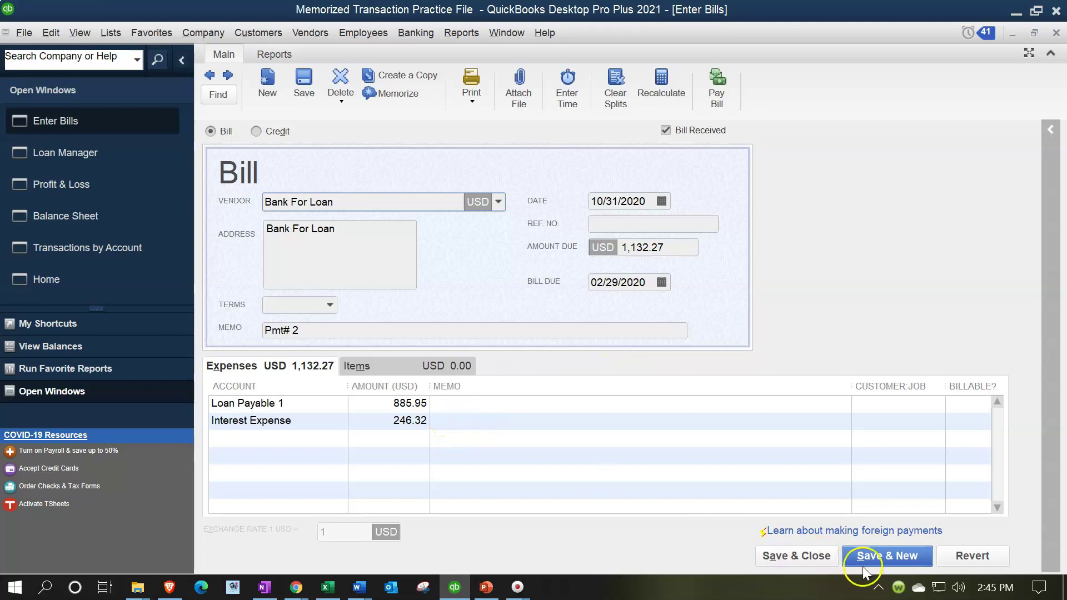
{"action": "left_click", "coordinate": [812, 554]}
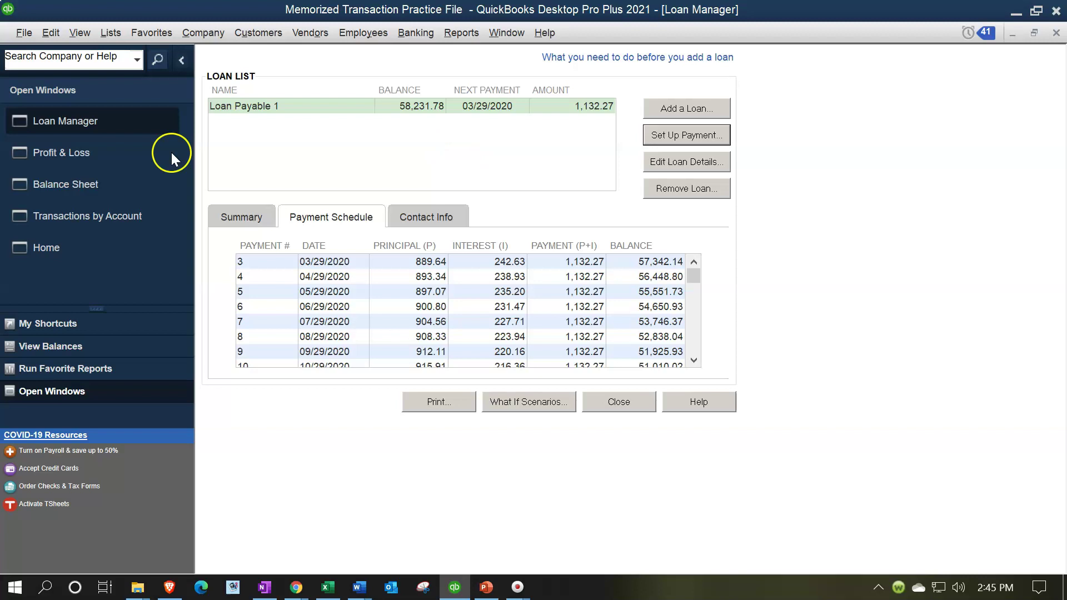
Examine Loan Payable 1 and Checking on the Balance Sheet, and find the Pmt# 2 bill in the Accounts Payable detail
{"action": "left_click", "coordinate": [78, 188]}
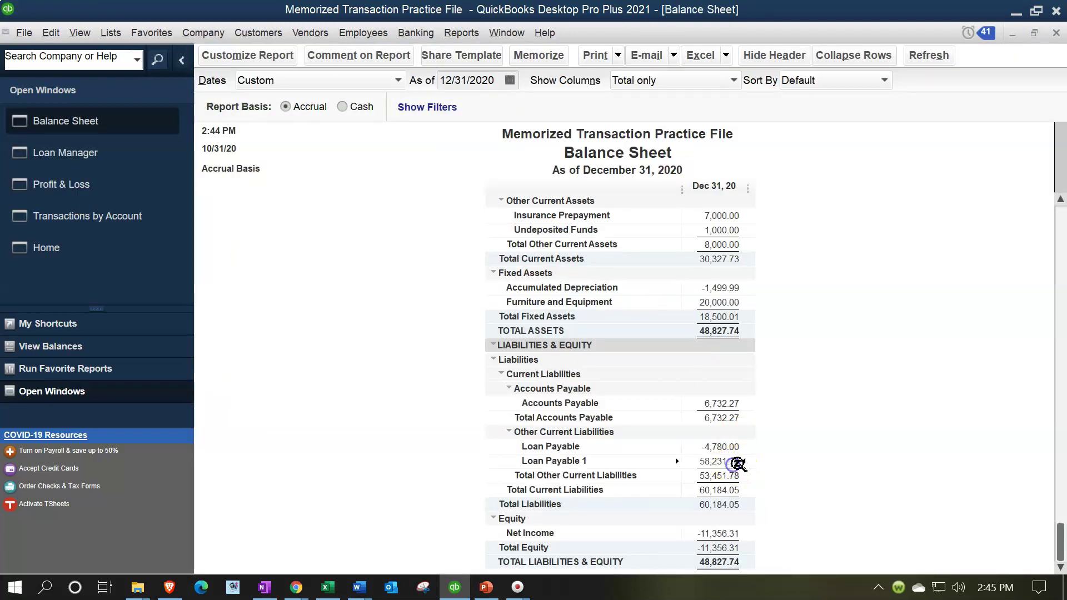
{"action": "scroll", "coordinate": [780, 474], "scroll_direction": "up", "scroll_amount": 3}
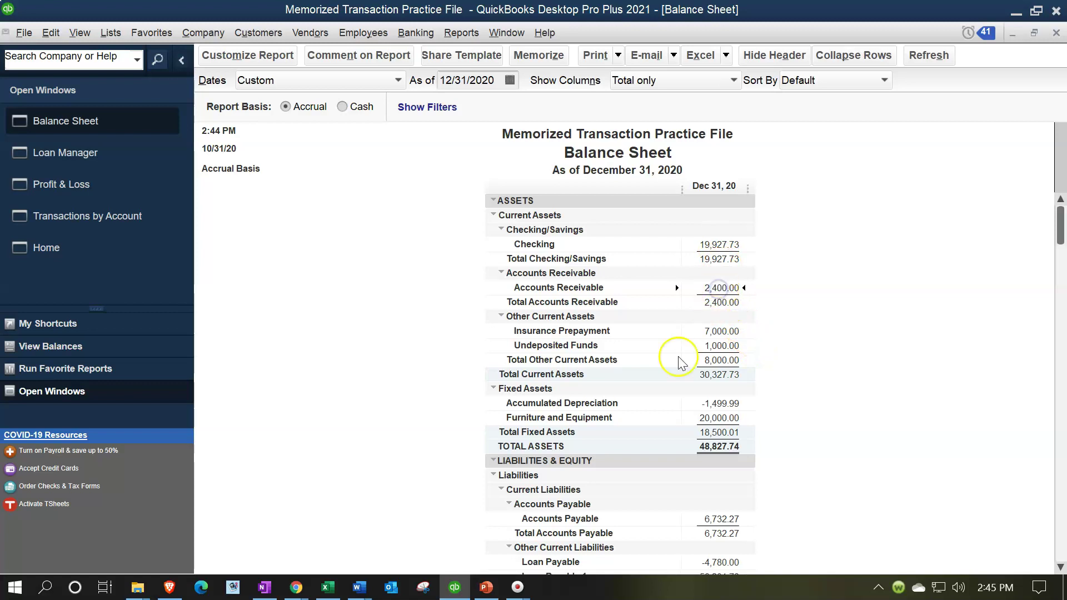
{"action": "scroll", "coordinate": [679, 356], "scroll_direction": "down", "scroll_amount": 2}
{"action": "double_click", "coordinate": [709, 428]}
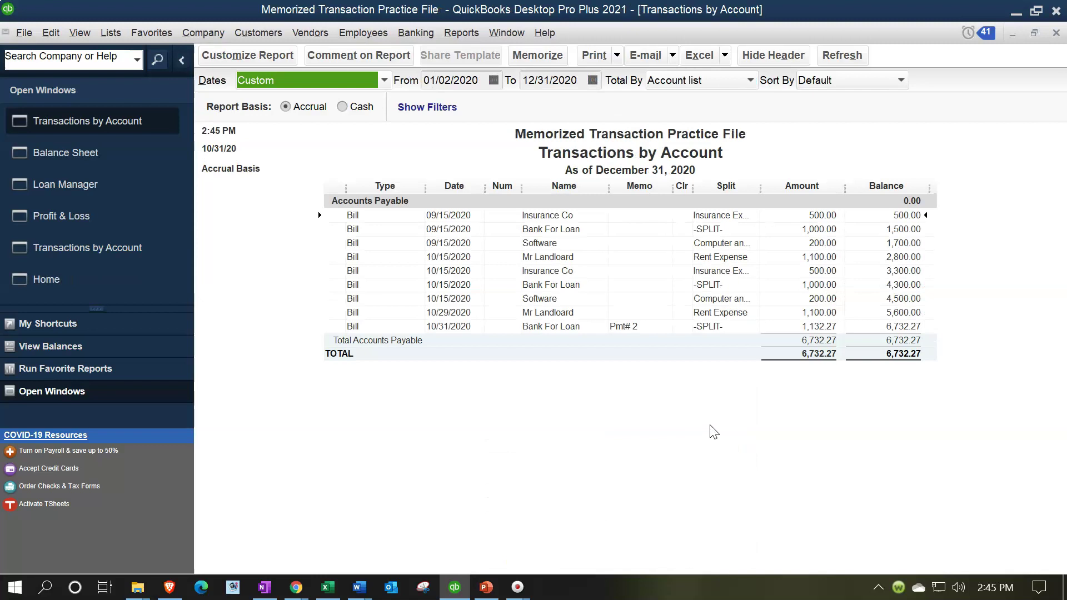
{"action": "left_click", "coordinate": [761, 331]}
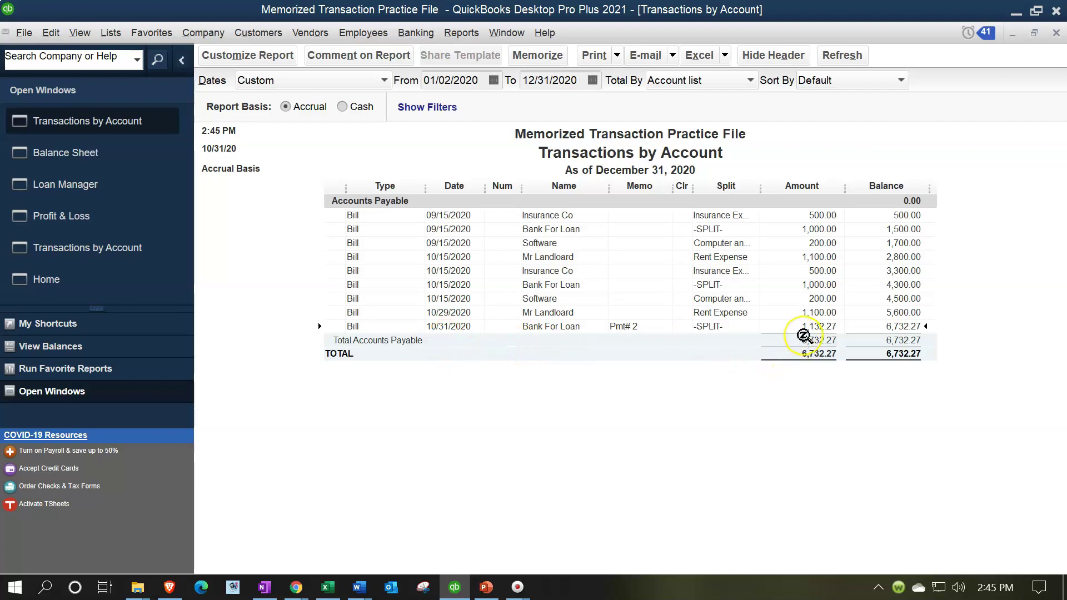
{"action": "left_click", "coordinate": [778, 359]}
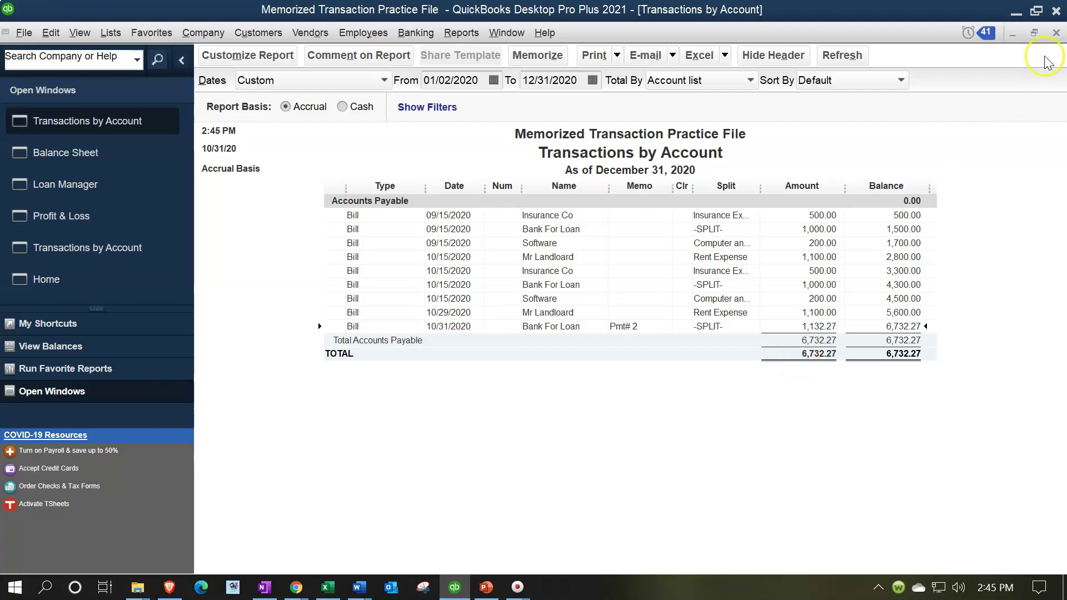
Close the Accounts Payable detail, review the open Bank For Loan bill among the bills to pay, and close the Pay Bills window
{"action": "left_click", "coordinate": [1056, 35]}
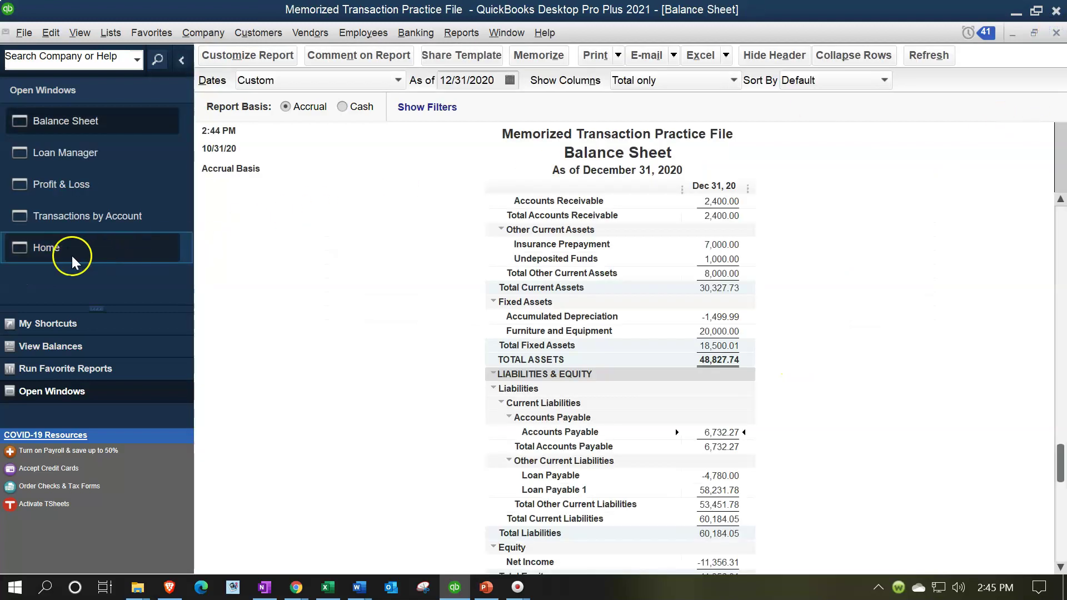
{"action": "left_click", "coordinate": [68, 256]}
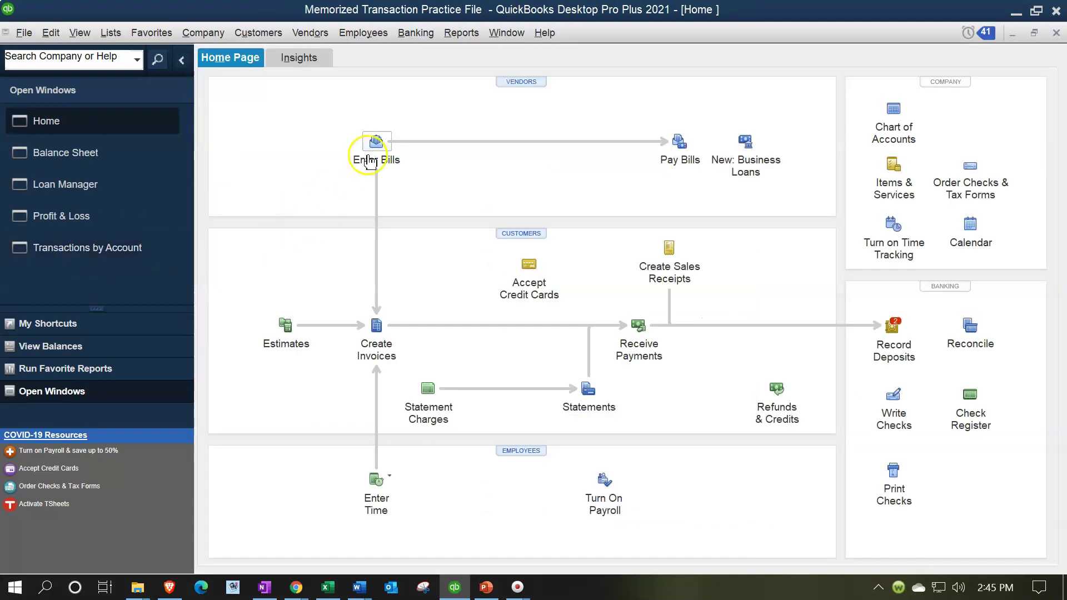
{"action": "left_click", "coordinate": [680, 146]}
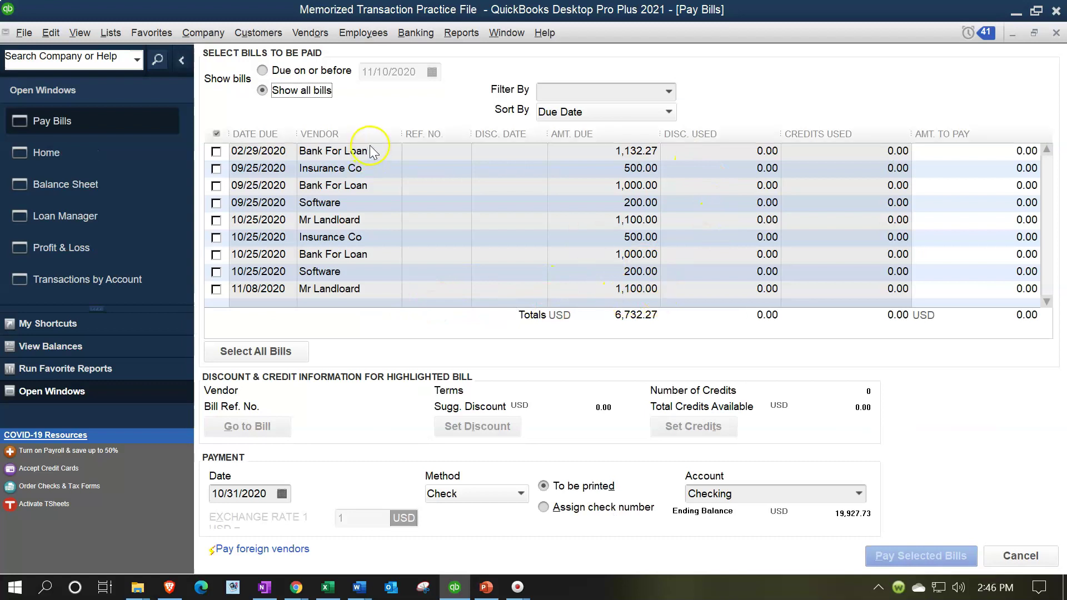
{"action": "left_click", "coordinate": [1054, 37]}
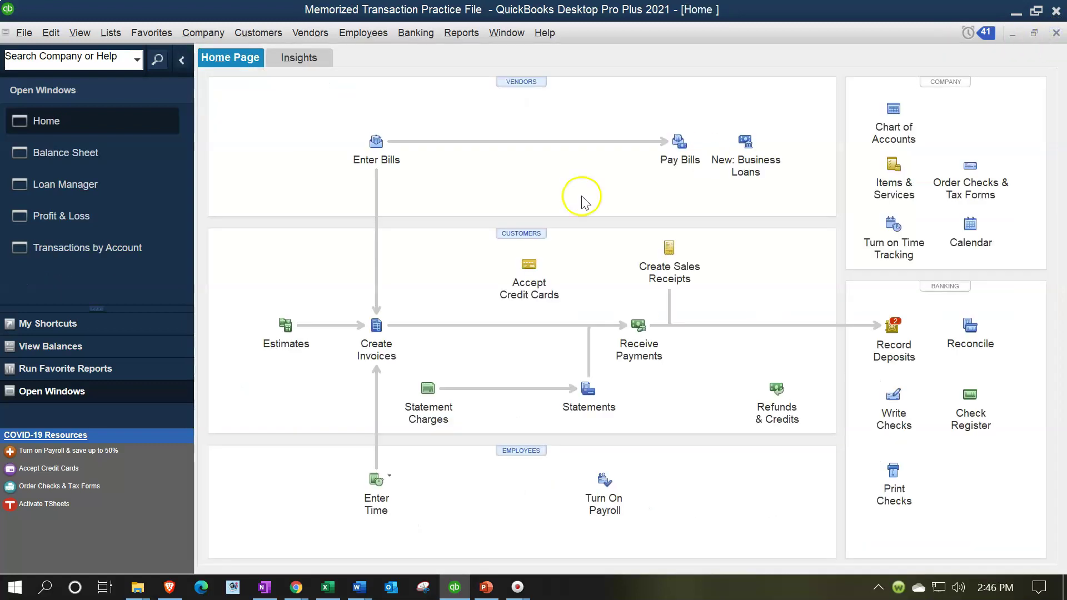
Check the Pmt# 2 bill in the Interest Expense detail of the Profit & Loss report, and close the detail
{"action": "left_click", "coordinate": [68, 217]}
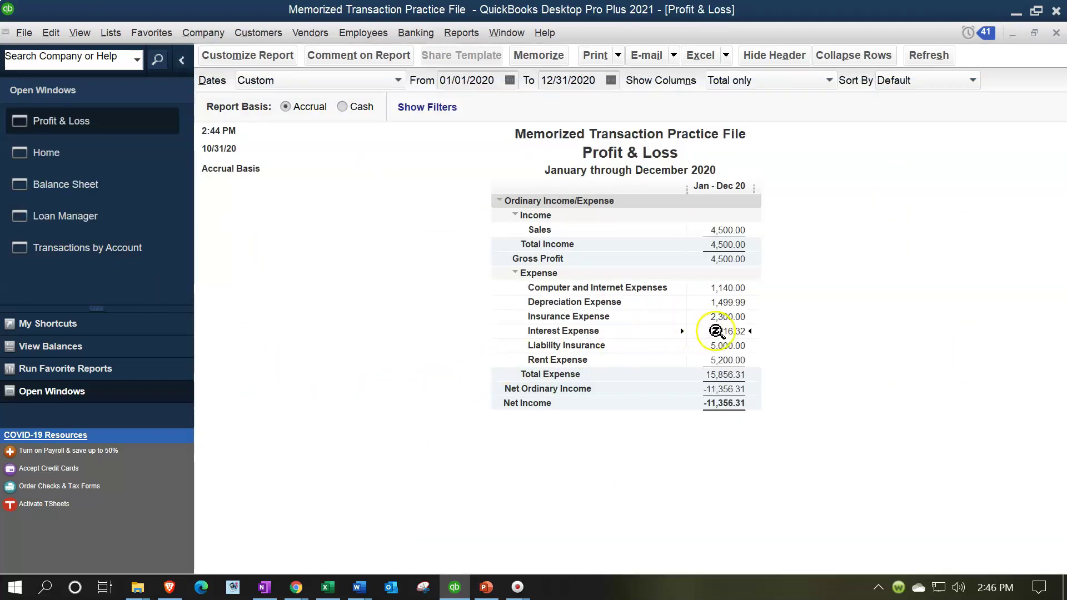
{"action": "double_click", "coordinate": [725, 331]}
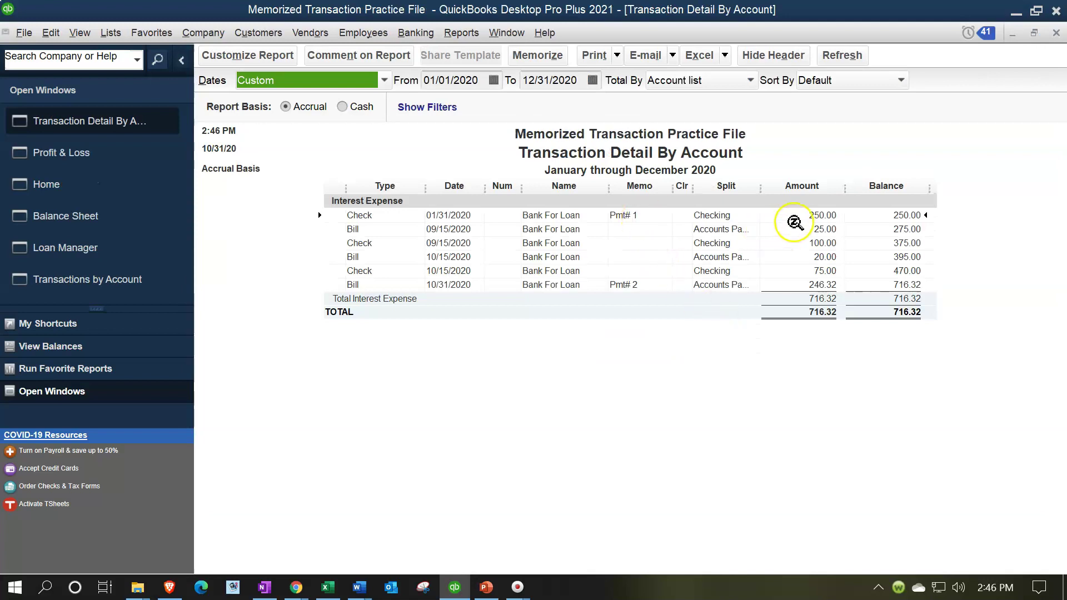
{"action": "left_click", "coordinate": [819, 294]}
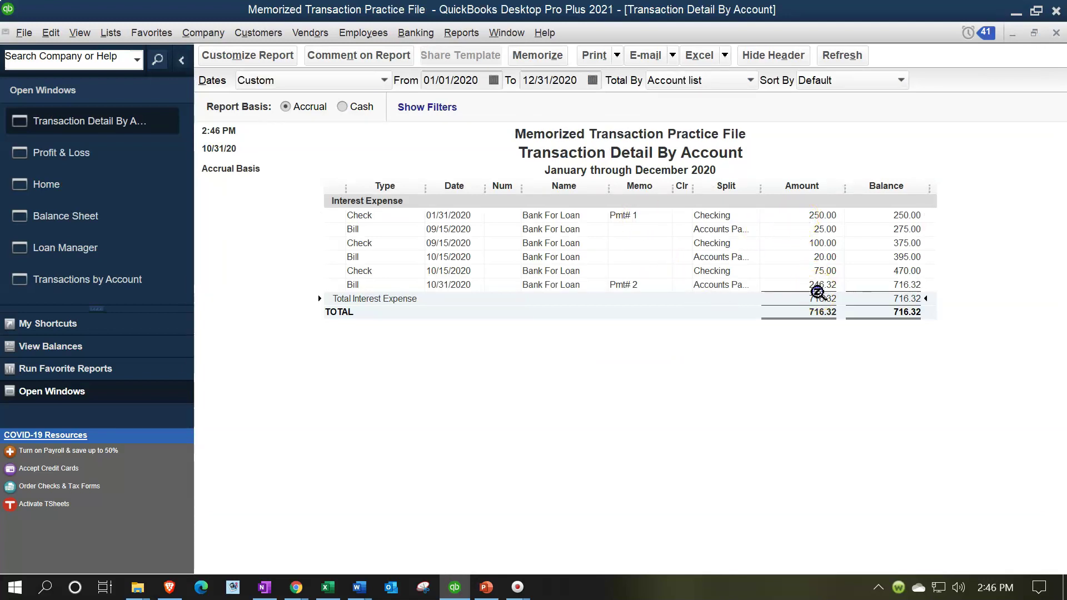
{"action": "left_click", "coordinate": [818, 285]}
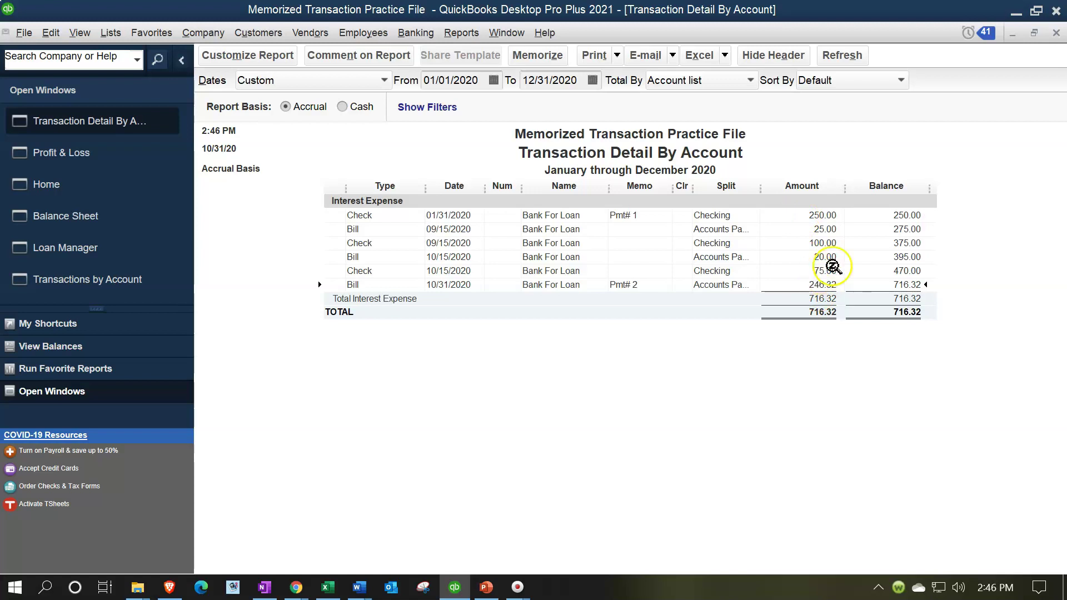
{"action": "left_click", "coordinate": [1056, 34]}
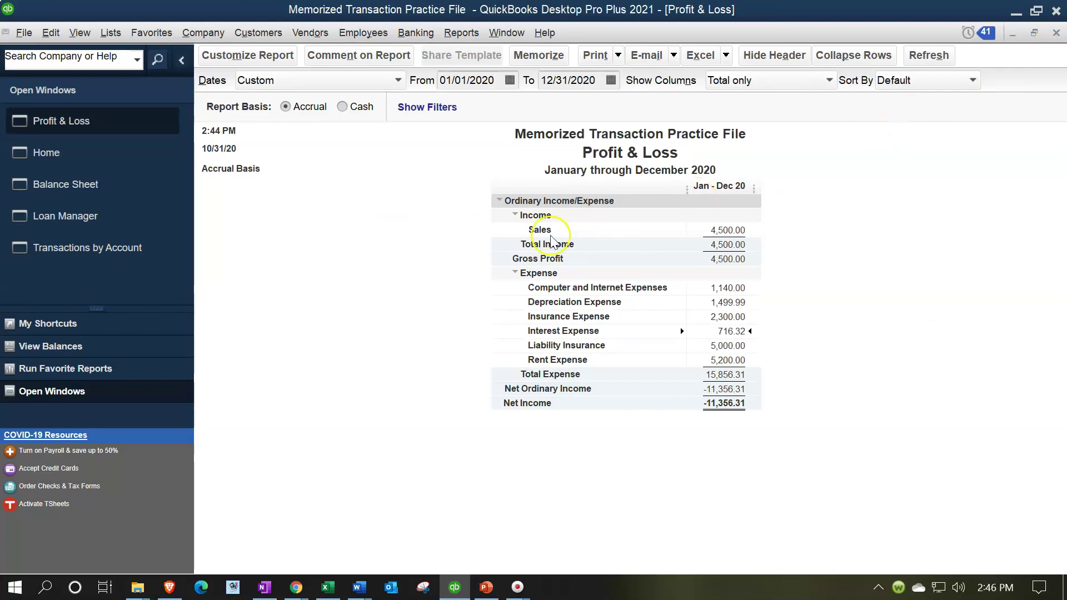
Review the Accounts Payable transactions behind the Balance Sheet, and close the detail
{"action": "left_click", "coordinate": [73, 184]}
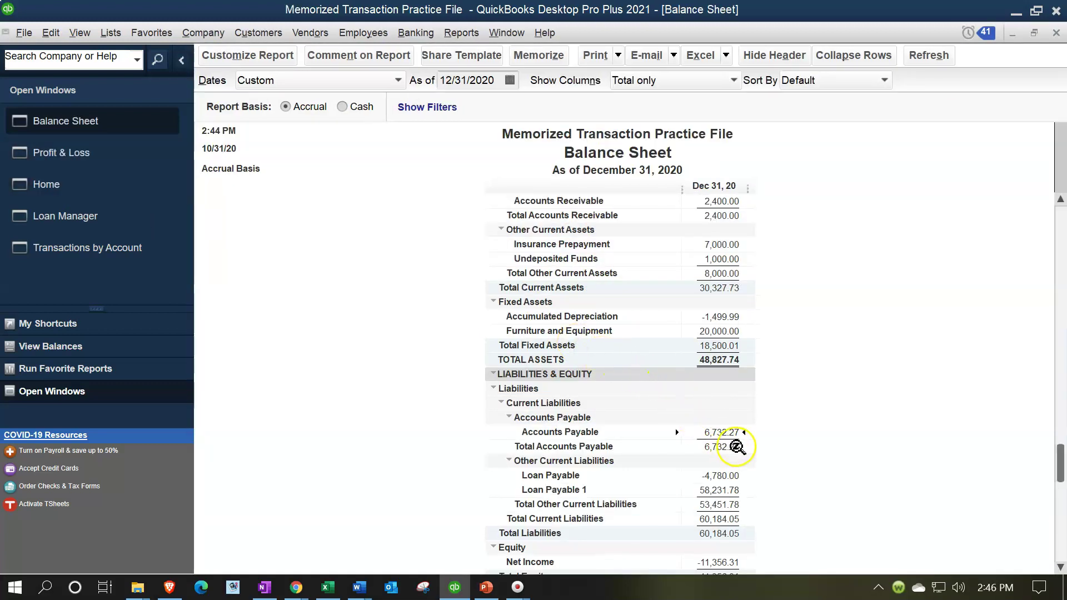
{"action": "scroll", "coordinate": [738, 447], "scroll_direction": "down", "scroll_amount": 1}
{"action": "double_click", "coordinate": [728, 403]}
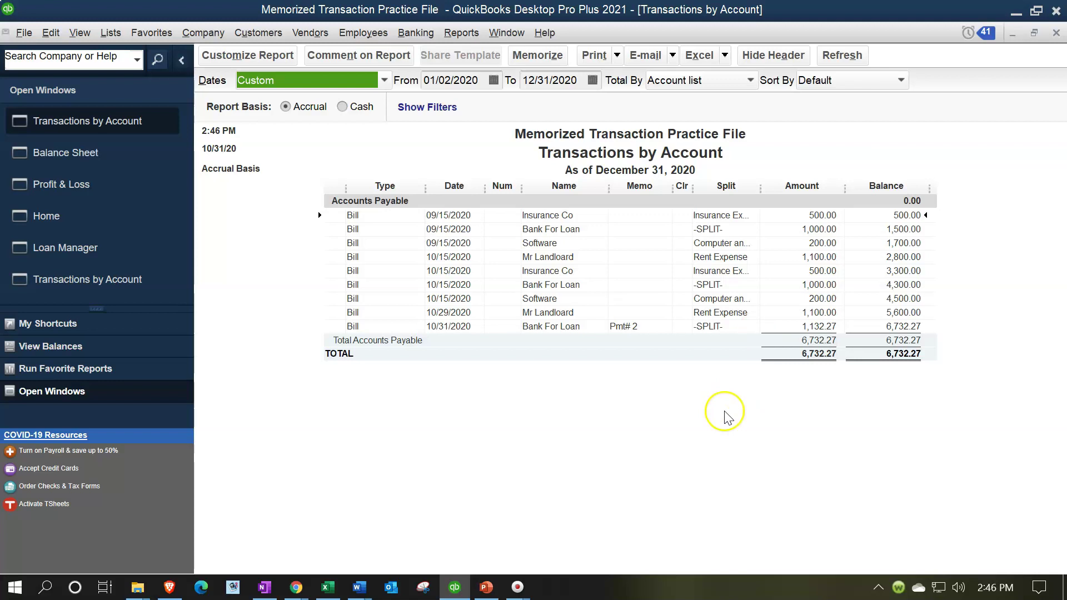
{"action": "left_click", "coordinate": [1057, 33]}
Open the Checking detail from the Balance Sheet, inspect the account split of the Pmt# 1 check, and close the check
{"action": "scroll", "coordinate": [756, 384], "scroll_direction": "up", "scroll_amount": 3}
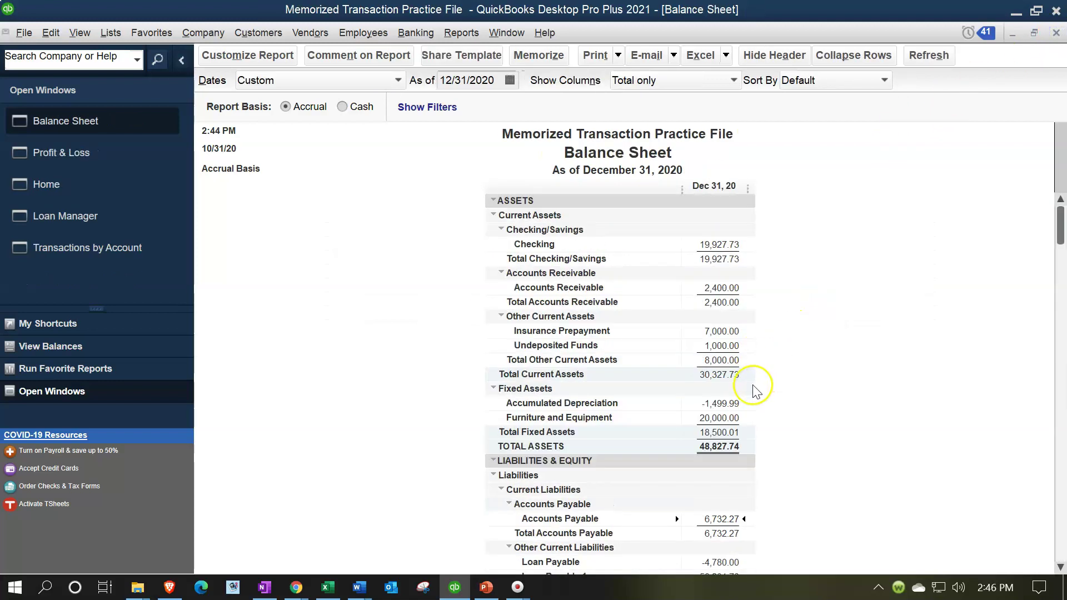
{"action": "double_click", "coordinate": [715, 240]}
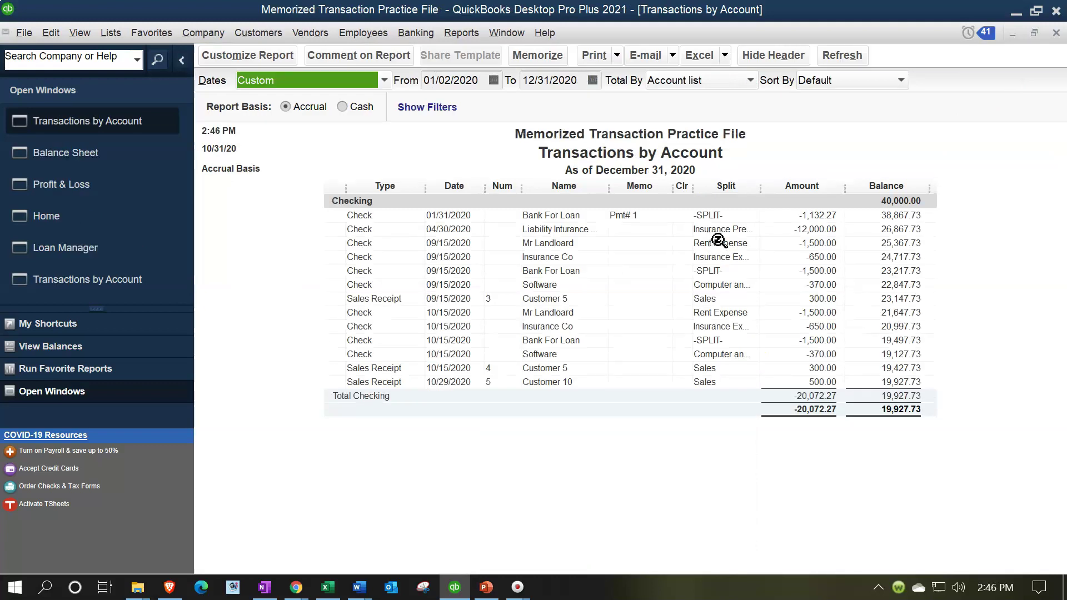
{"action": "left_click", "coordinate": [722, 246]}
{"action": "left_click", "coordinate": [814, 217]}
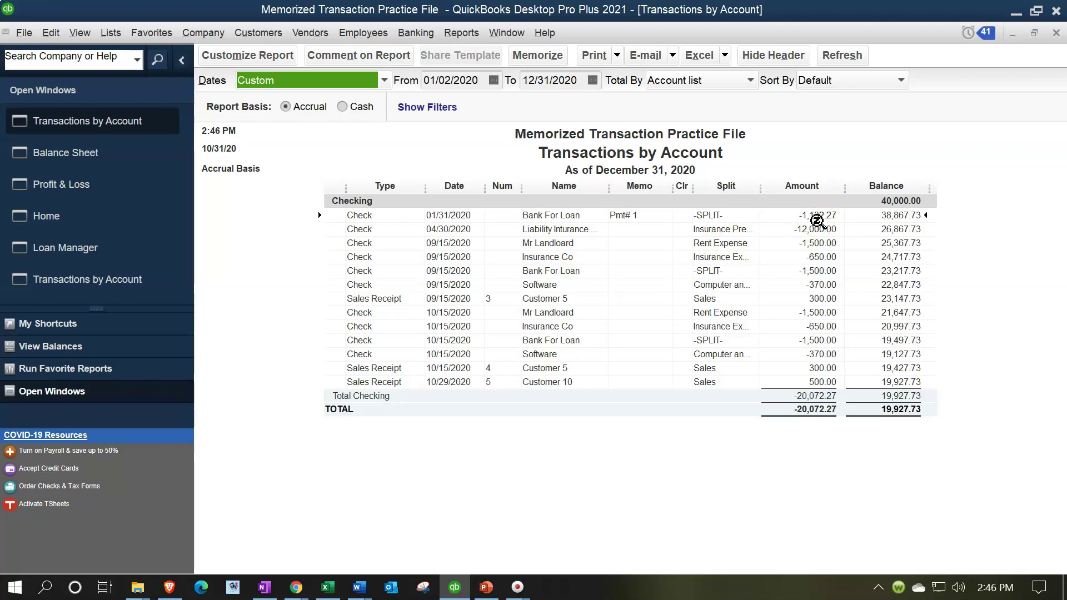
{"action": "left_click", "coordinate": [815, 217]}
{"action": "left_click", "coordinate": [822, 260]}
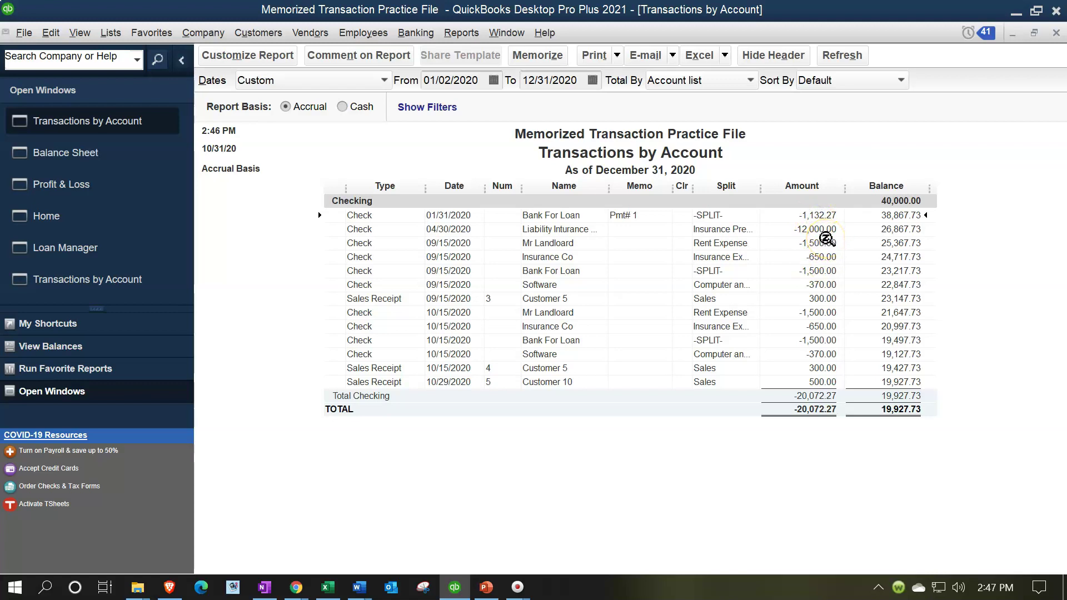
{"action": "left_click", "coordinate": [817, 217]}
{"action": "left_click", "coordinate": [817, 216]}
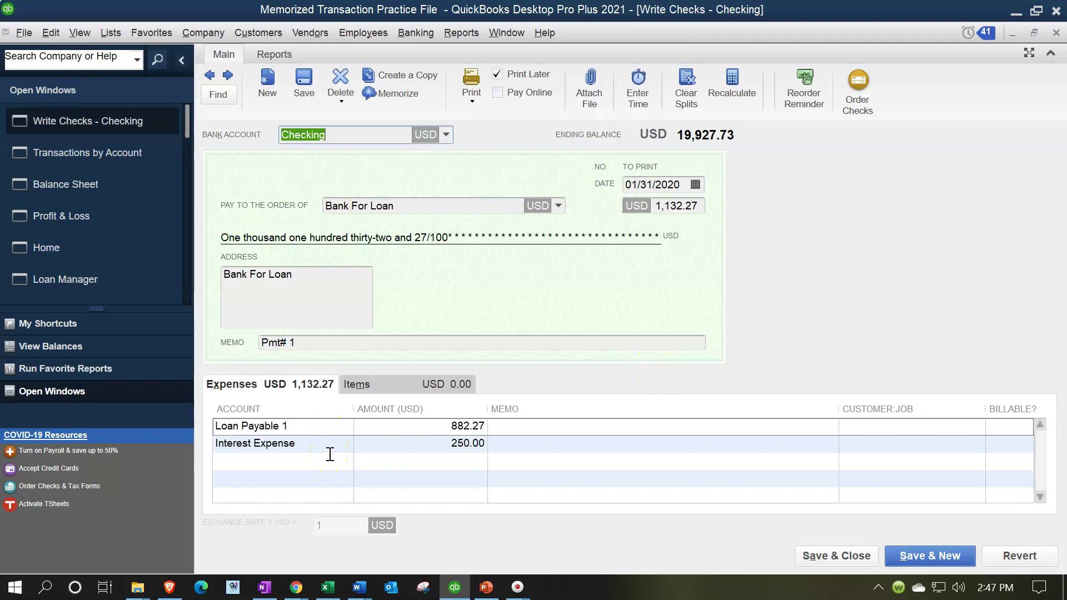
{"action": "left_click", "coordinate": [1055, 33]}
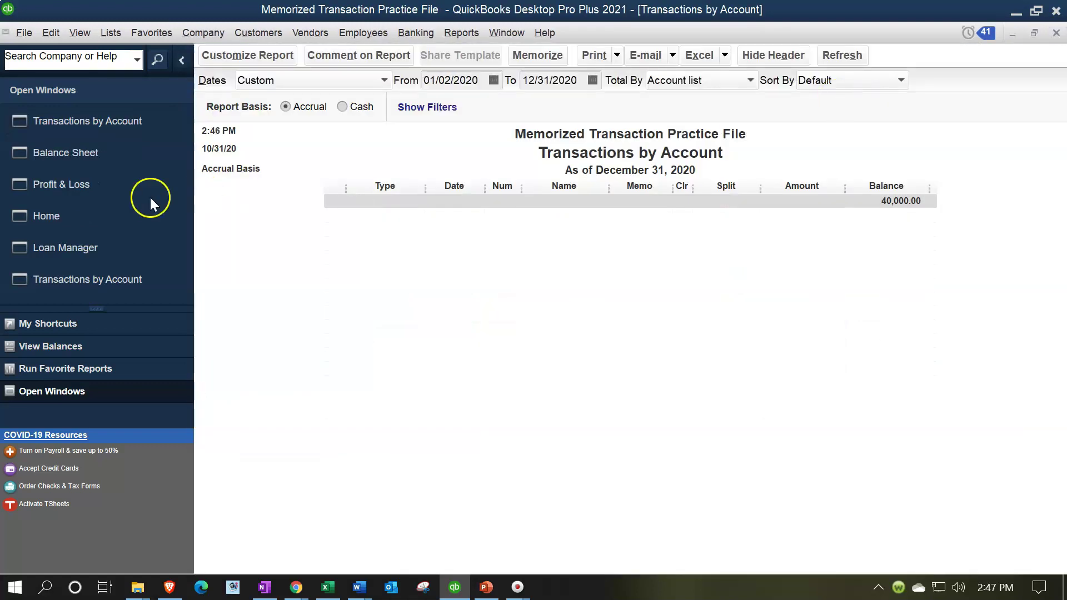
Compare the Loan Manager's payment schedule for Loan Payable 1 with the Loan 1 amortization table in Excel
{"action": "left_click", "coordinate": [98, 251]}
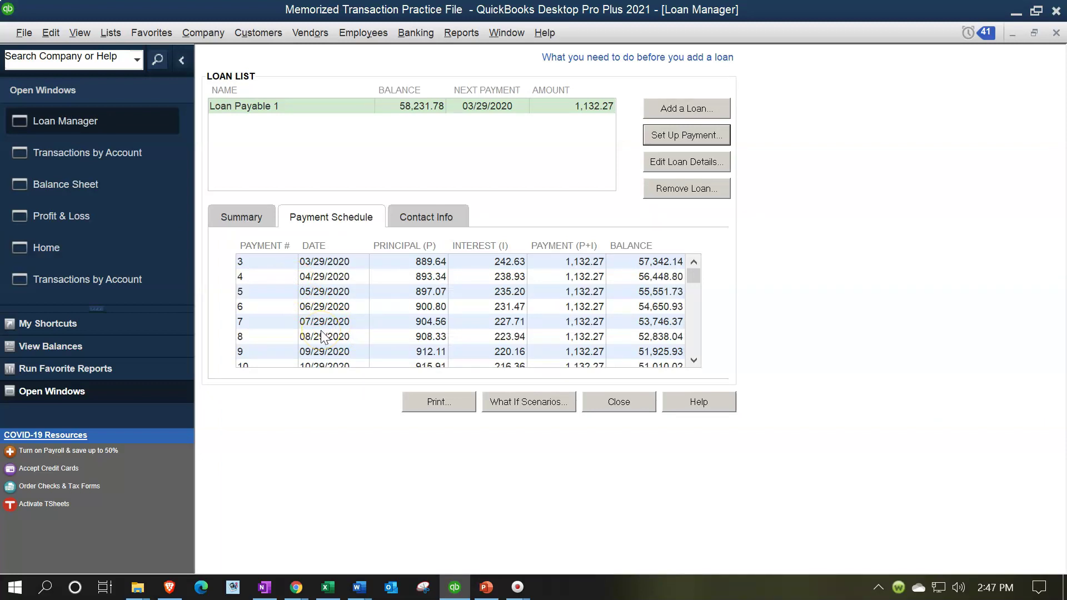
{"action": "left_click", "coordinate": [328, 587]}
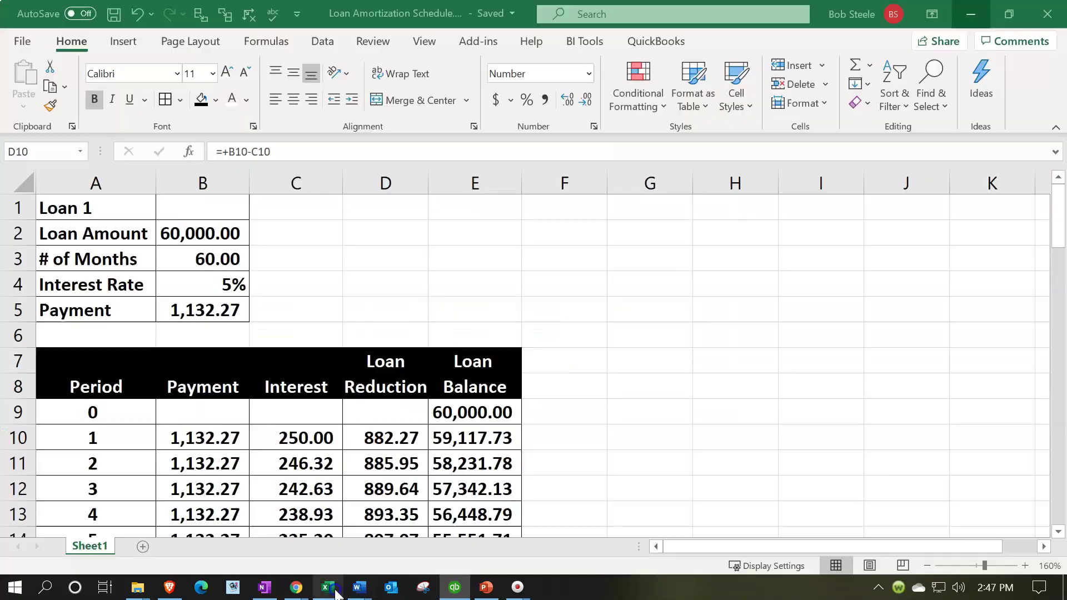
{"action": "left_click", "coordinate": [310, 493]}
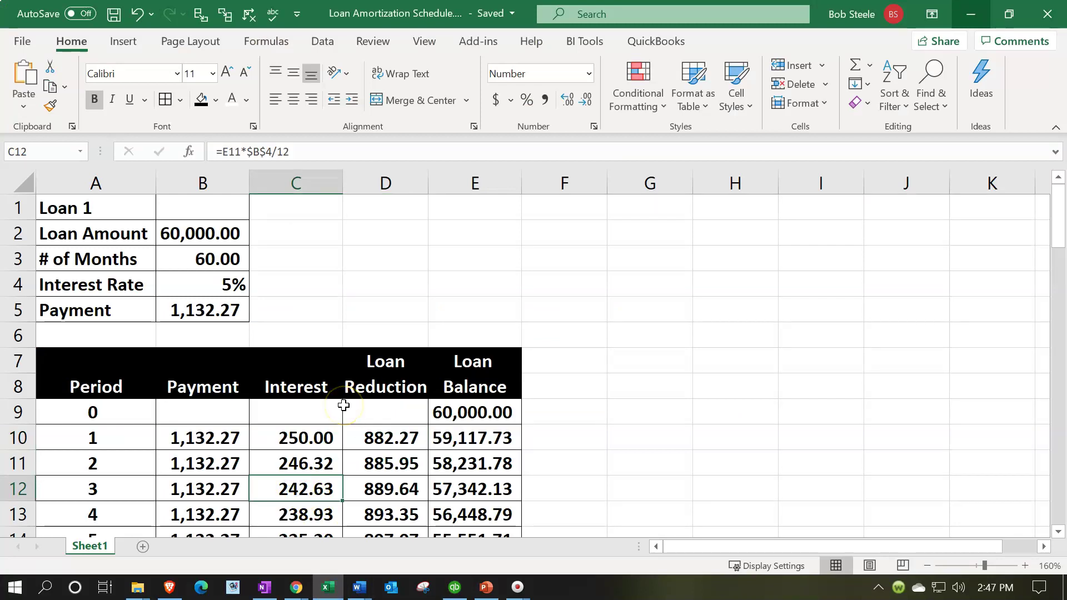
{"action": "scroll", "coordinate": [343, 396], "scroll_direction": "down", "scroll_amount": 2}
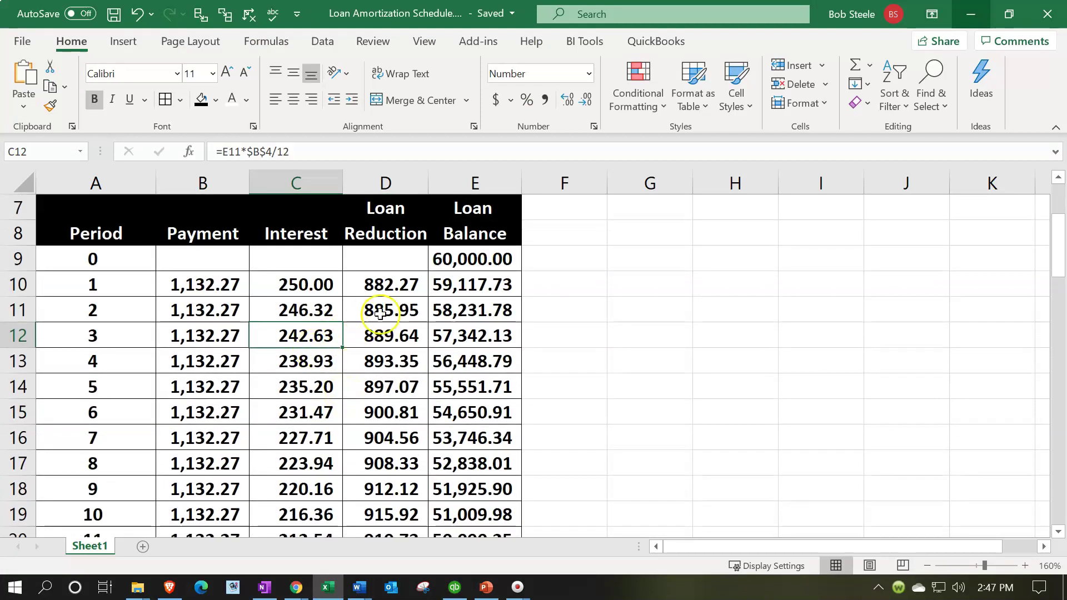
Try a period 1 payment of 0 in cell B10 of the amortization table, and undo the change
{"action": "left_click", "coordinate": [479, 259]}
{"action": "left_click", "coordinate": [216, 283]}
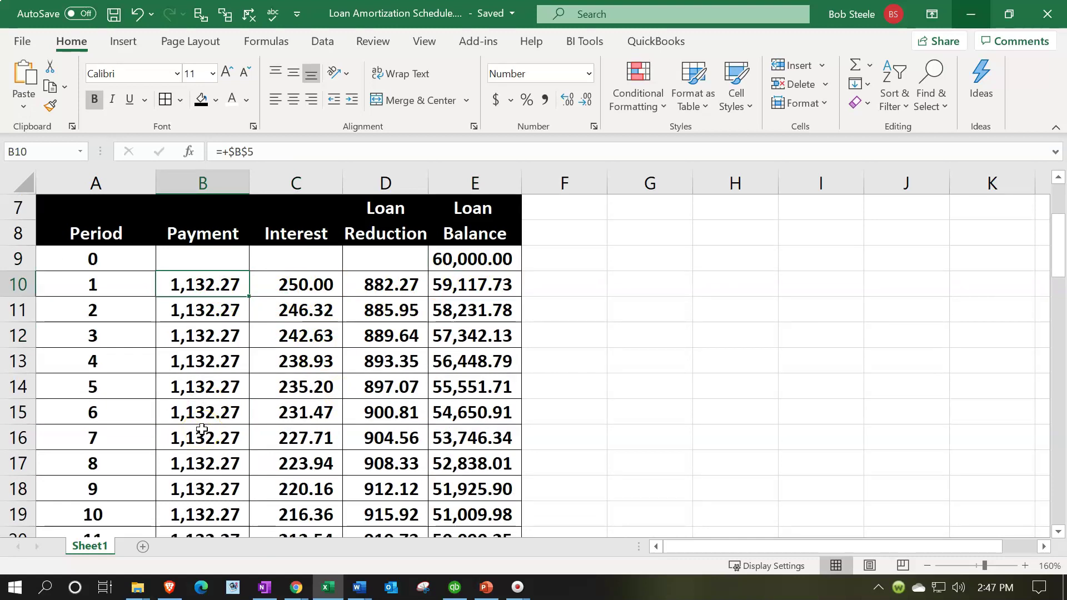
{"action": "type", "text": "0"}
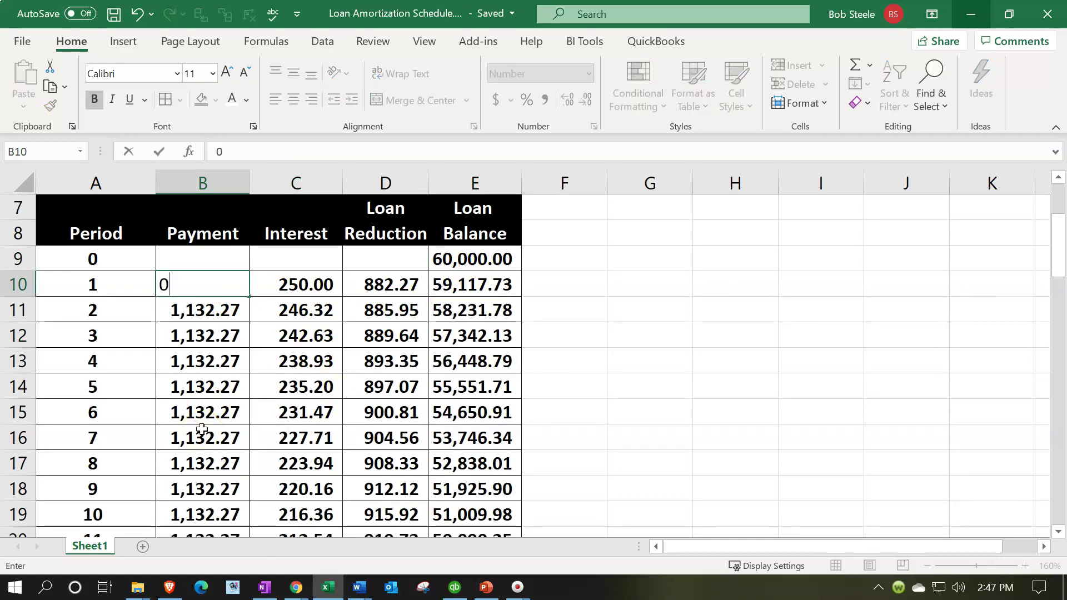
{"action": "key", "text": "Return"}
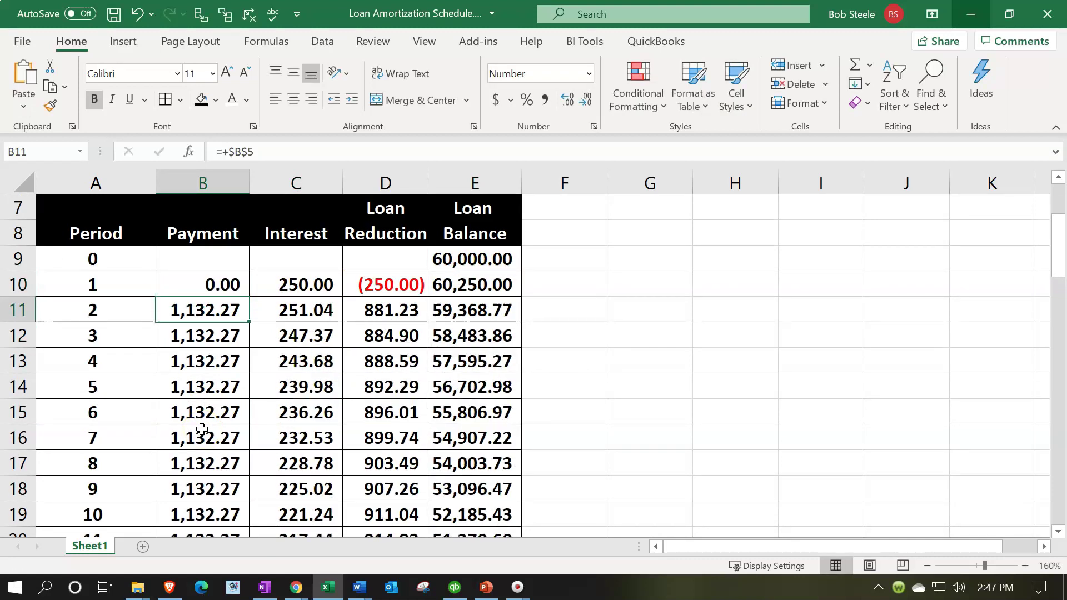
{"action": "left_click", "coordinate": [142, 11]}
Examine how interest, loan reduction and loan balance are calculated for the first periods of the amortization table
{"action": "key", "text": "Right"}
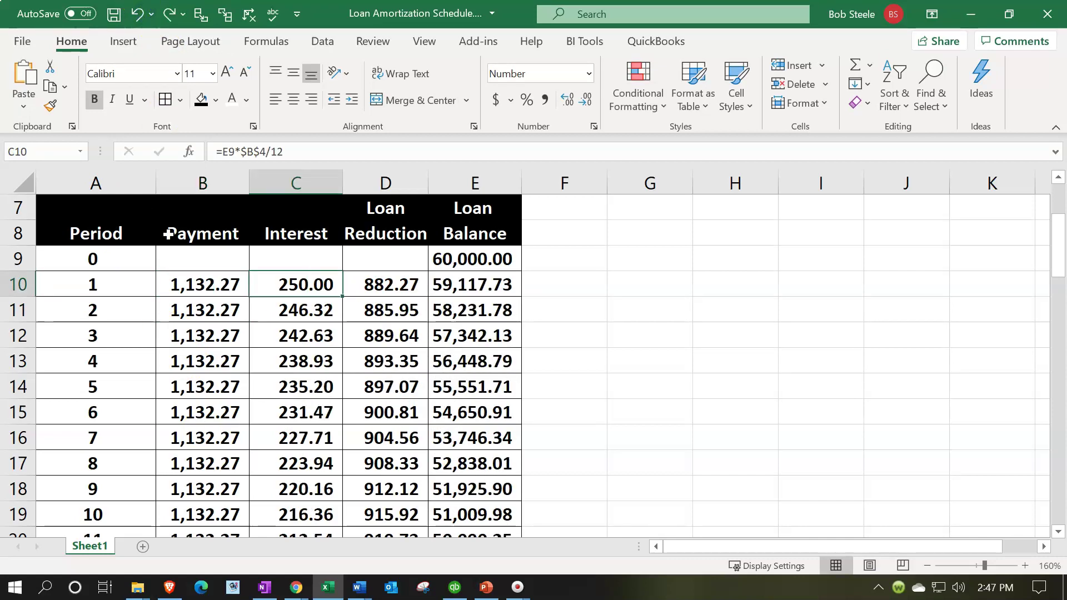
{"action": "key", "text": "Right"}
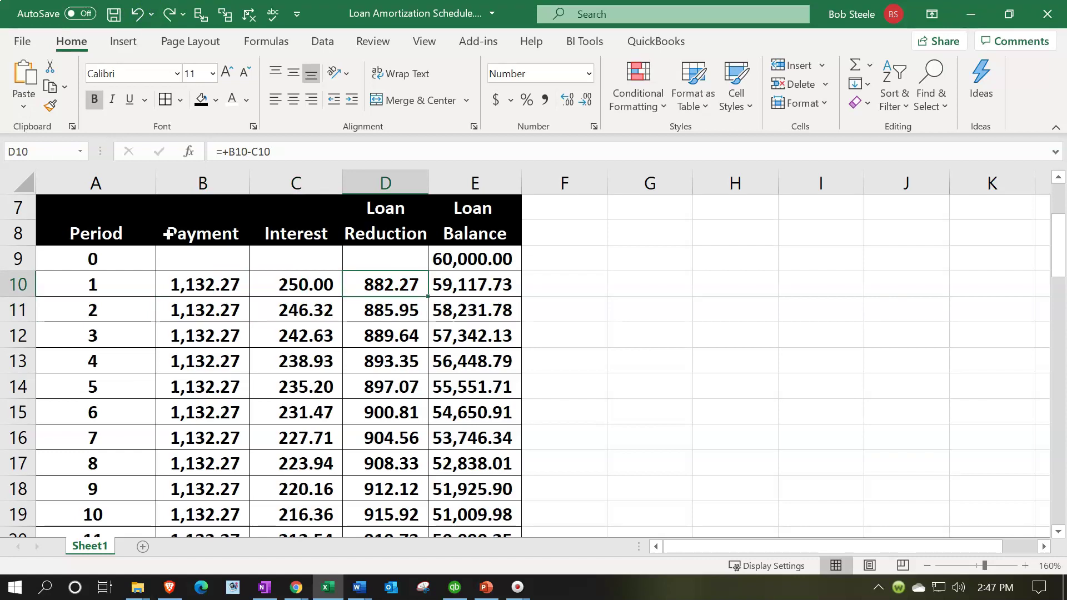
{"action": "key", "text": "Right"}
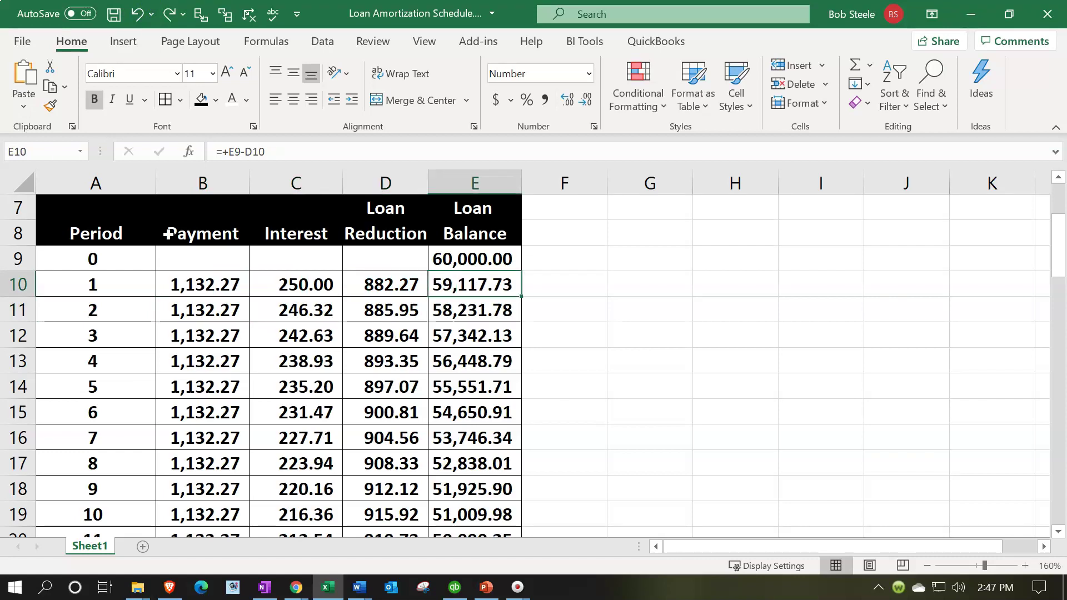
{"action": "double_click", "coordinate": [475, 289]}
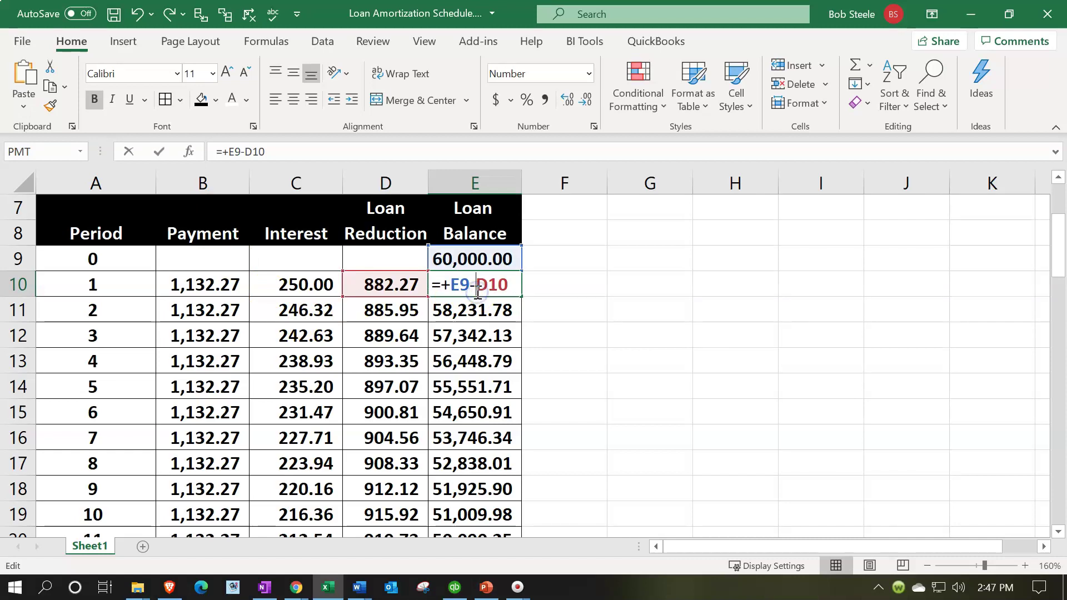
{"action": "key", "text": "Return"}
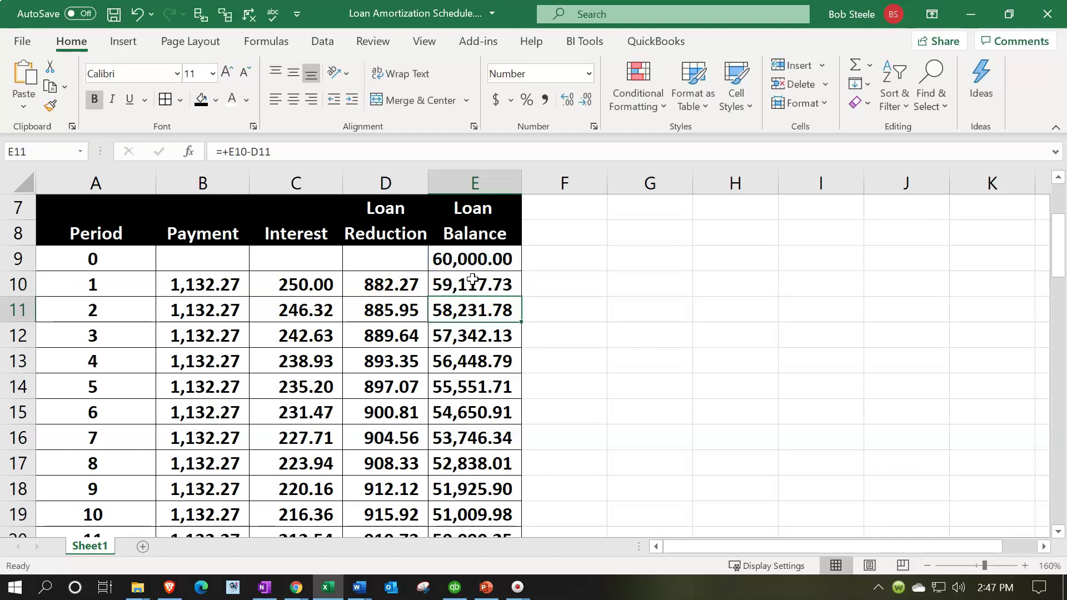
{"action": "key", "text": "Left"}
{"action": "key", "text": "Left"}
{"action": "key", "text": "Left"}
{"action": "key", "text": "Right"}
{"action": "key", "text": "Right"}
{"action": "key", "text": "Right"}
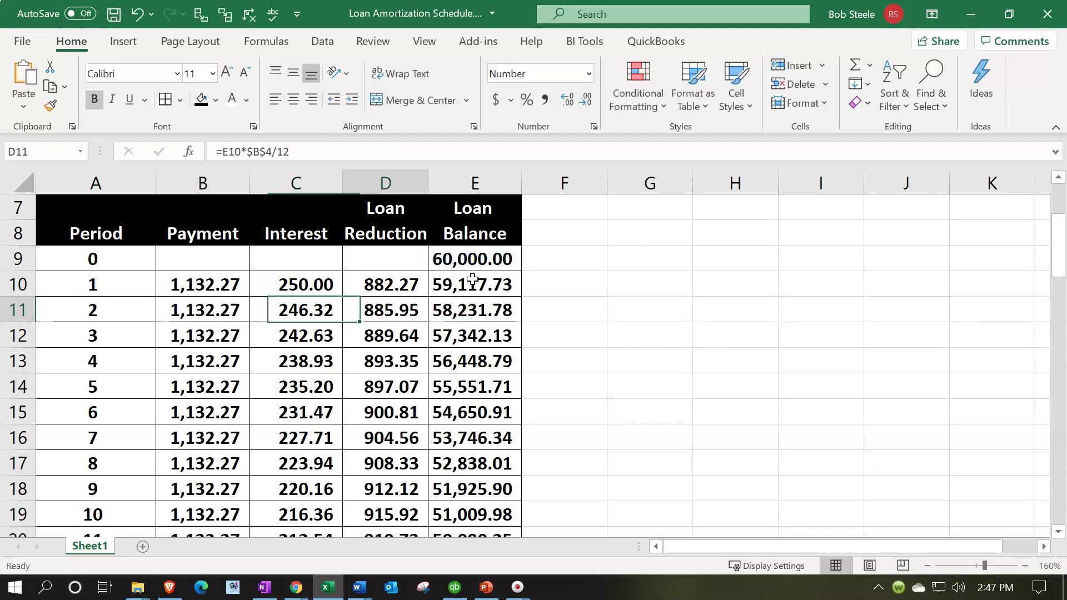
{"action": "key", "text": "Down"}
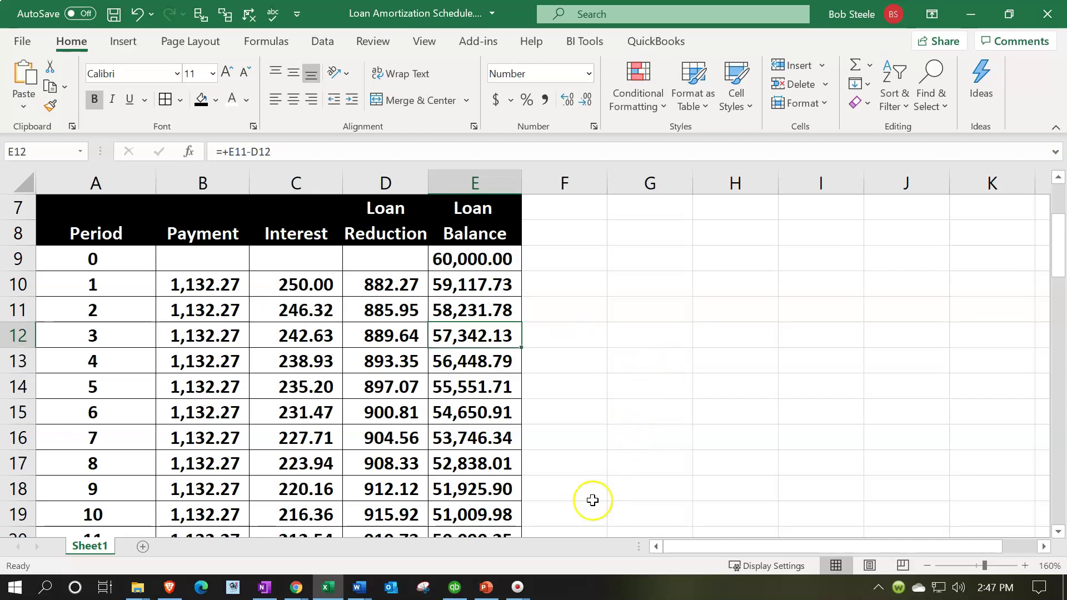
Switch to the QuickBooks Loan Manager schedule, return to the Excel amortization table, and select the period 2 loan balance
{"action": "left_click", "coordinate": [333, 595]}
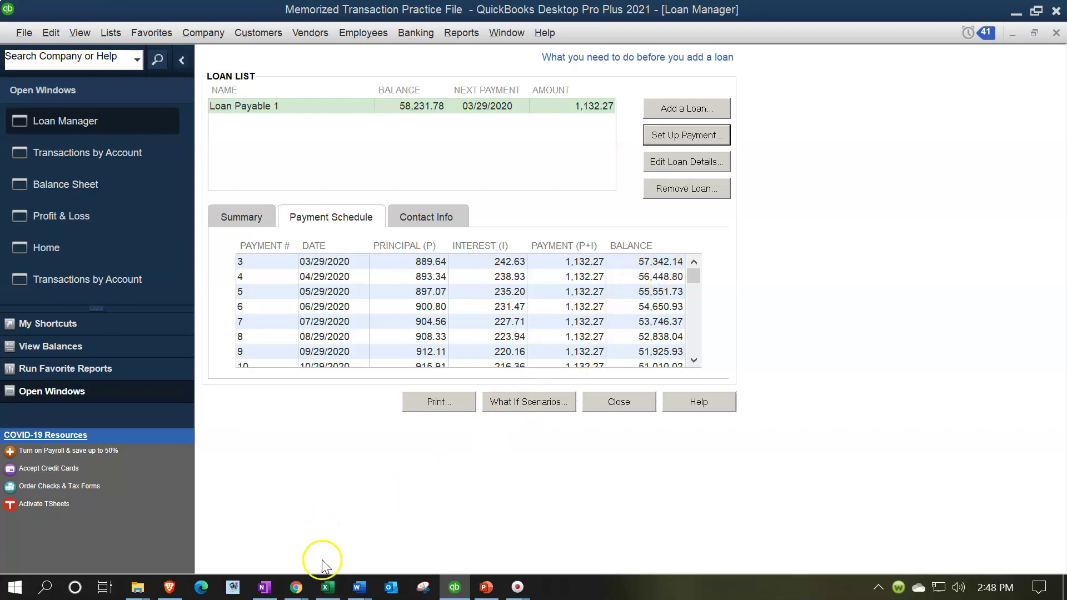
{"action": "mouse_move", "coordinate": [334, 592]}
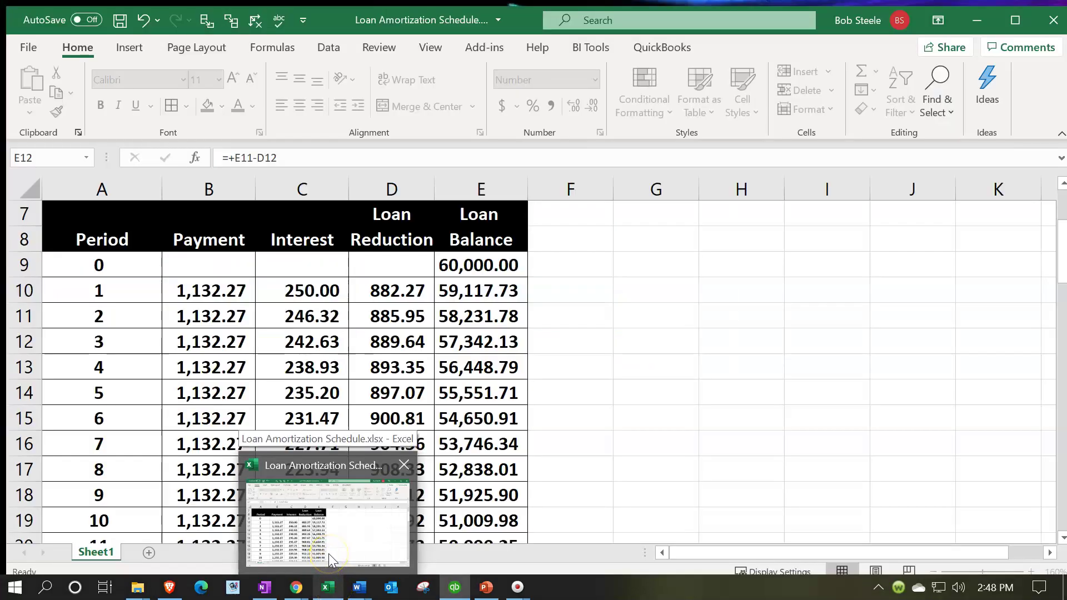
{"action": "left_click", "coordinate": [329, 553]}
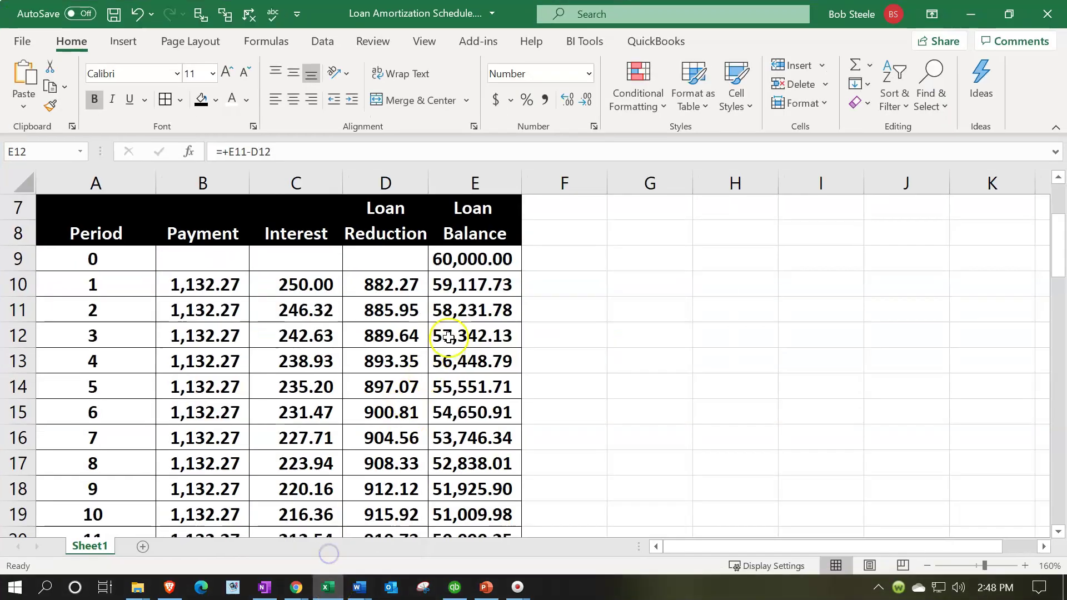
{"action": "left_click", "coordinate": [472, 316]}
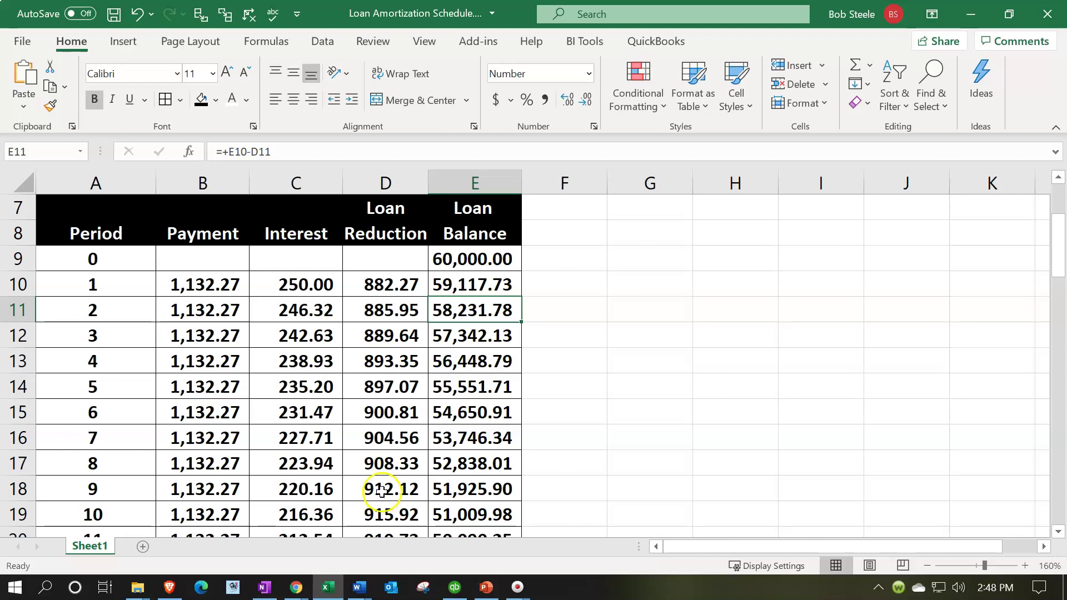
Compare the period 3 and 4 loan balances in the Excel amortization table with the QuickBooks Loan Manager payment schedule
{"action": "left_click", "coordinate": [328, 587]}
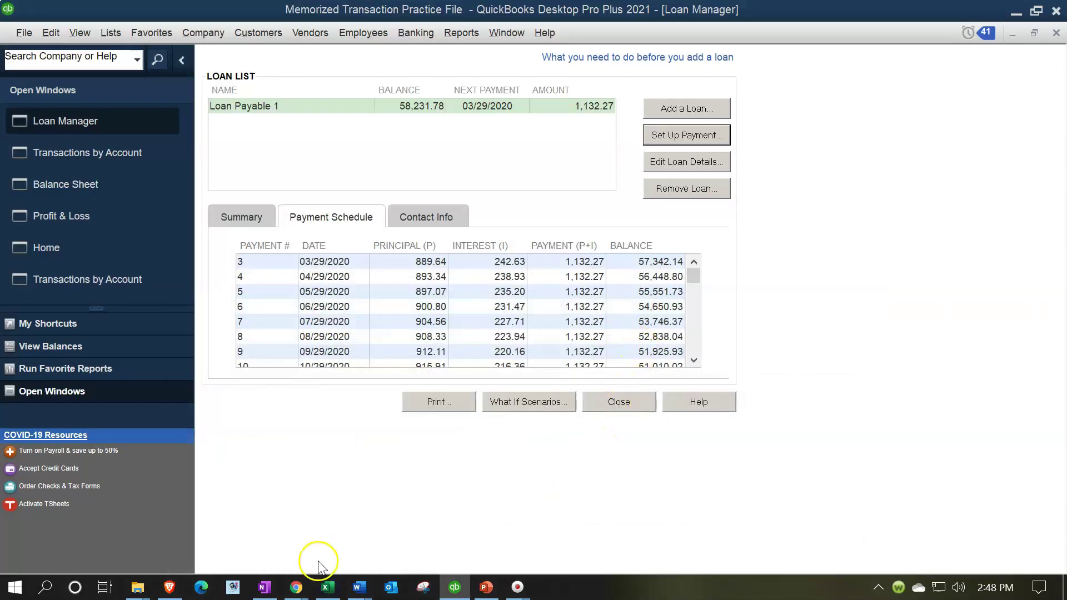
{"action": "left_click", "coordinate": [335, 590]}
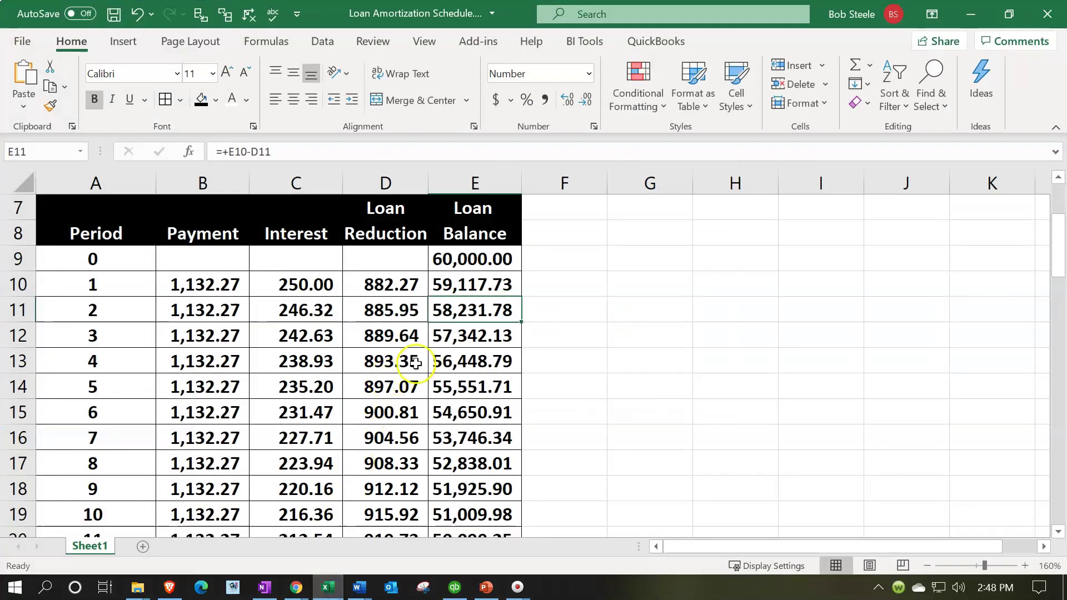
{"action": "left_click", "coordinate": [459, 332]}
{"action": "key", "text": "Down"}
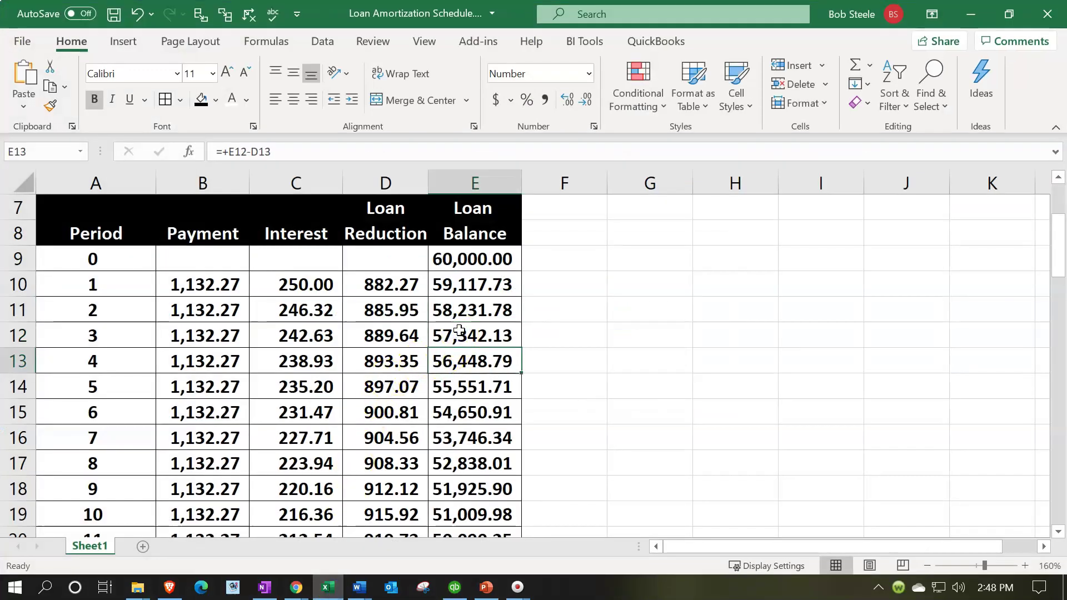
{"action": "left_click", "coordinate": [327, 586]}
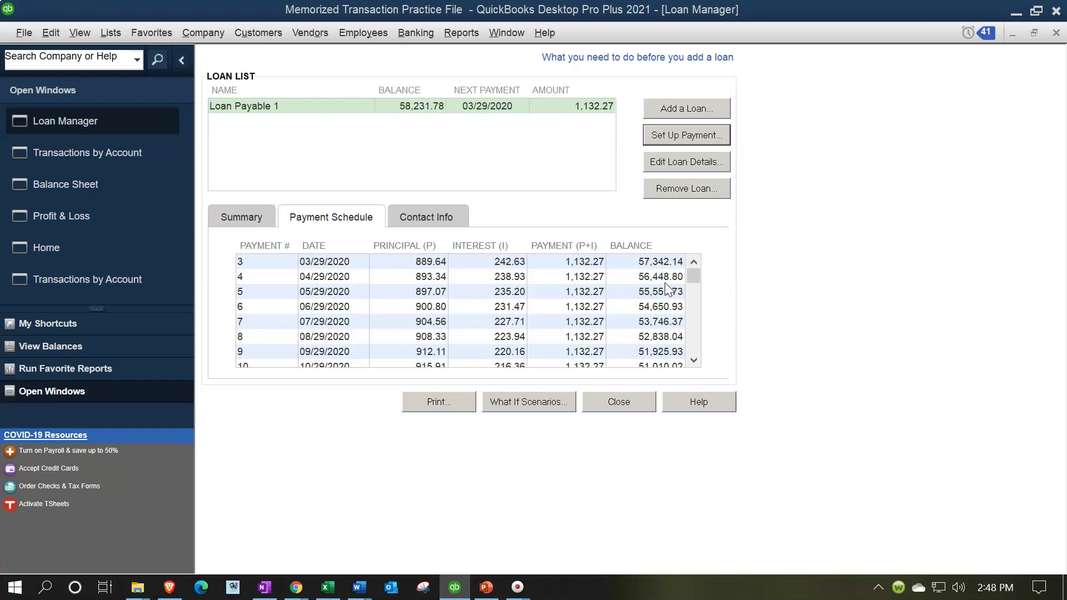
Return to the Excel workbook and review the Loan 1 loan amount, number of months, interest rate and payment
{"action": "left_click", "coordinate": [327, 586]}
{"action": "scroll", "coordinate": [242, 382], "scroll_direction": "up", "scroll_amount": 2}
{"action": "left_click", "coordinate": [187, 230]}
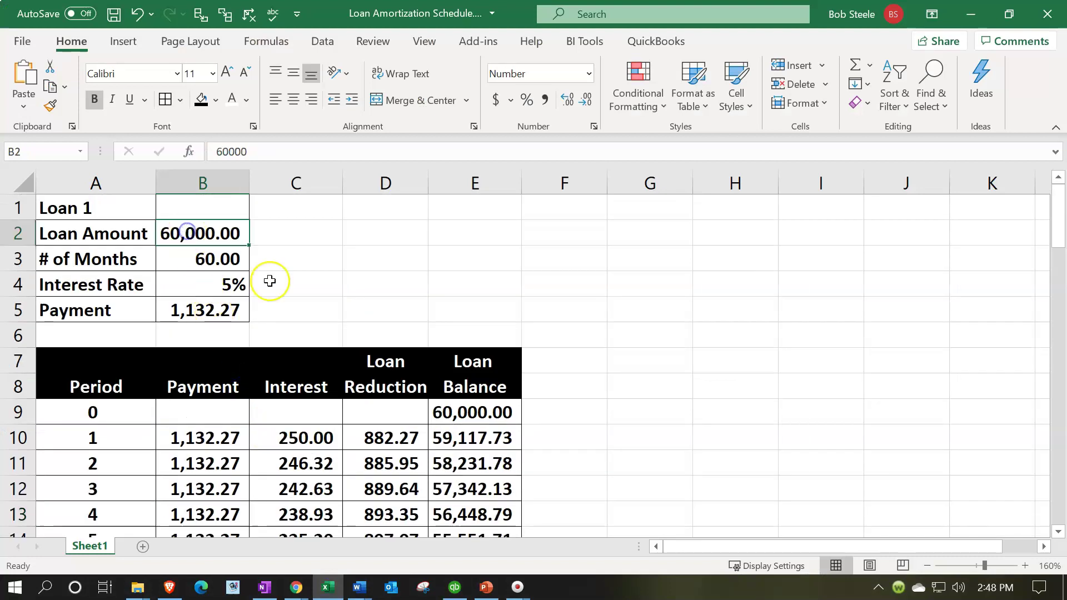
{"action": "left_click_drag", "start_coordinate": [102, 211], "coordinate": [192, 305]}
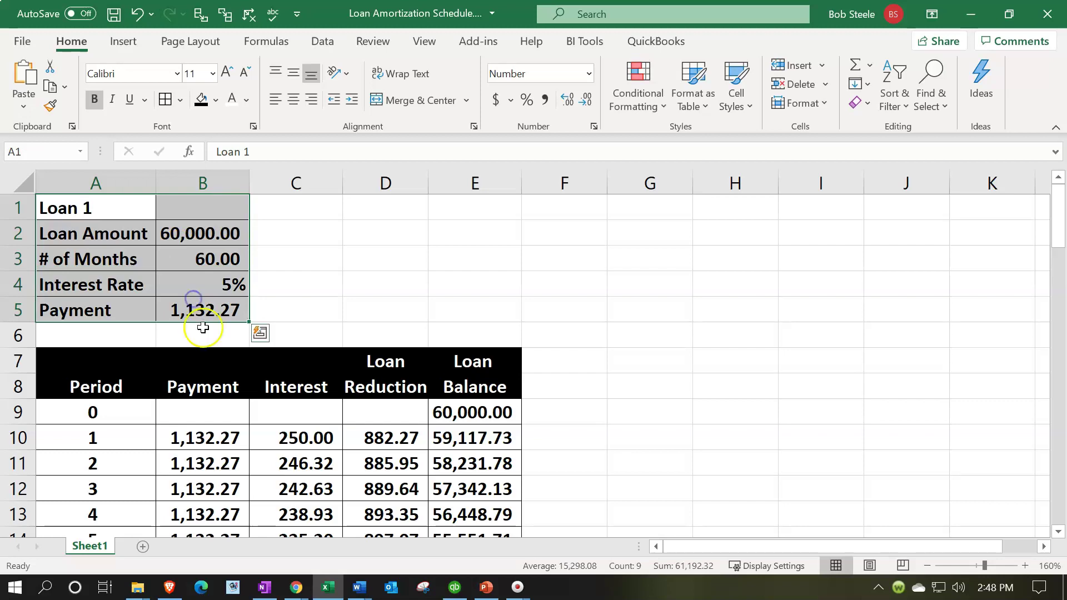
{"action": "left_click", "coordinate": [216, 279]}
{"action": "left_click", "coordinate": [201, 306]}
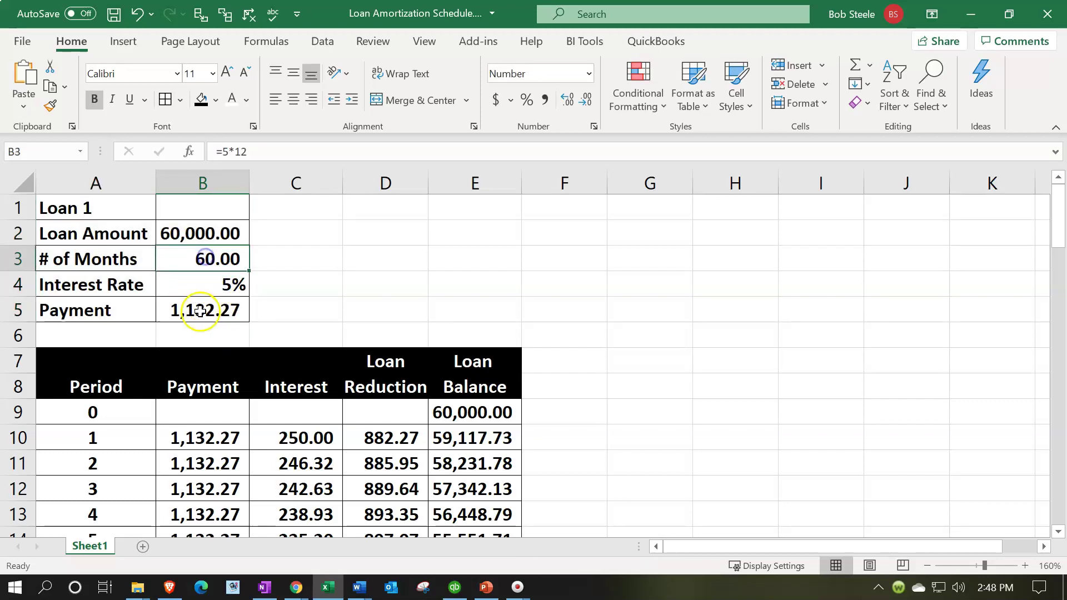
{"action": "left_click", "coordinate": [317, 289]}
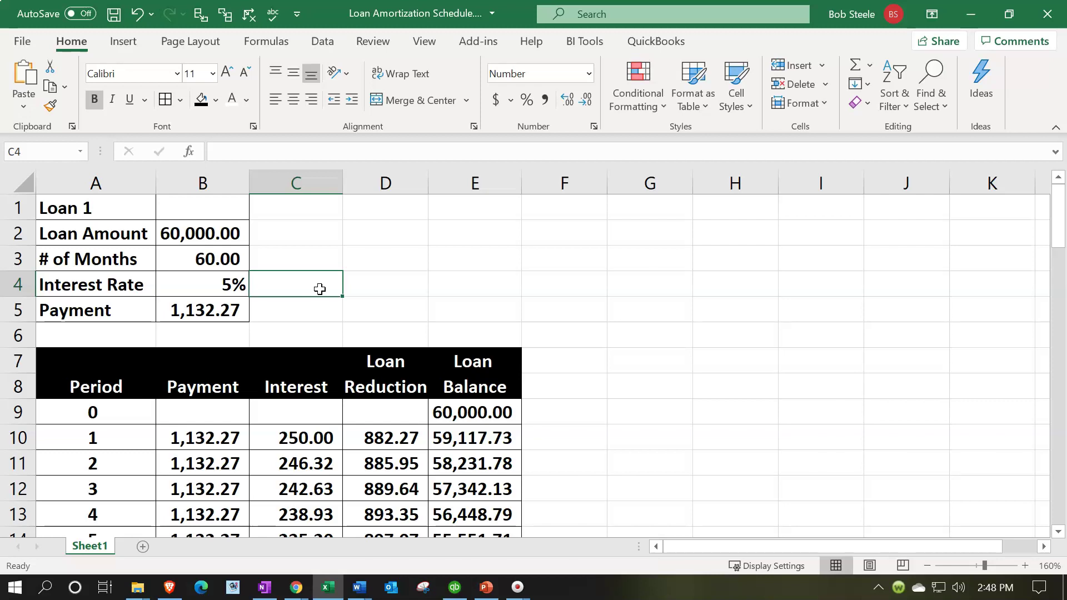
Examine how the period 1 payment splits into interest and loan reduction in the amortization table
{"action": "scroll", "coordinate": [319, 289], "scroll_direction": "down", "scroll_amount": 1}
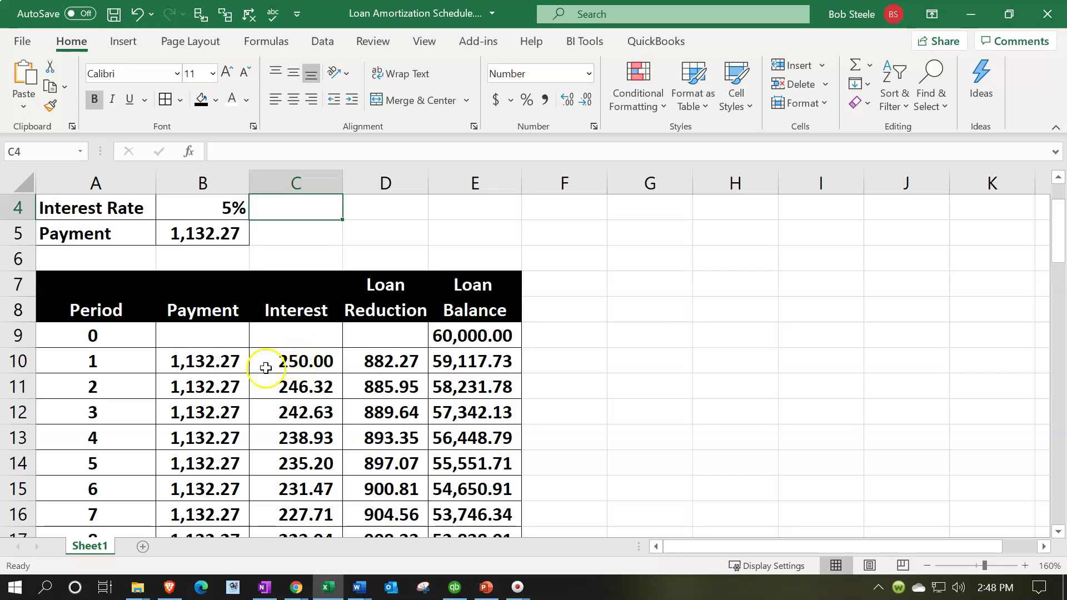
{"action": "left_click_drag", "start_coordinate": [255, 362], "coordinate": [364, 355]}
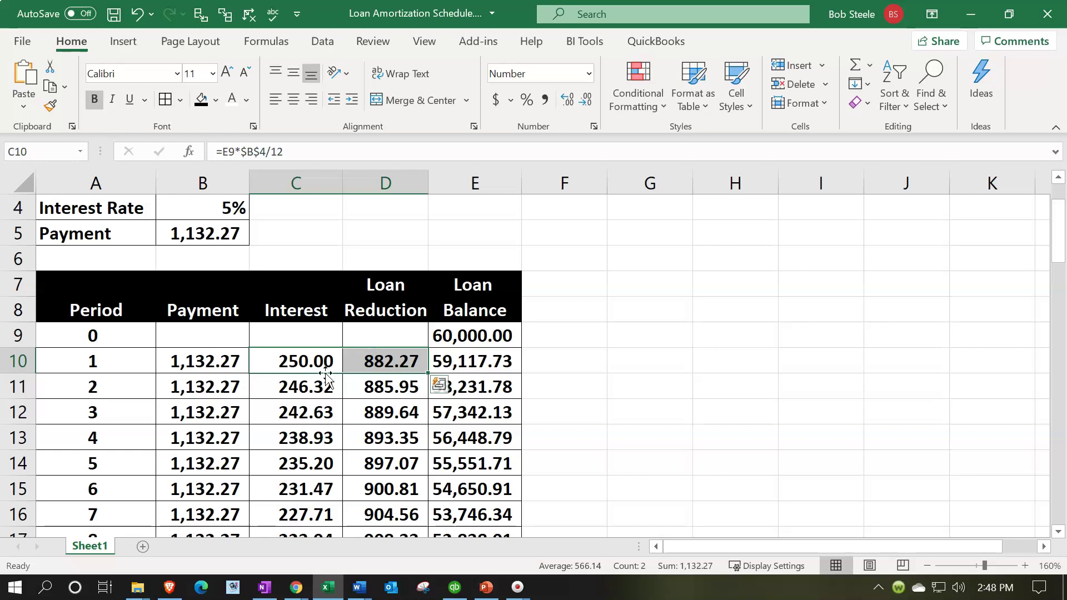
{"action": "left_click", "coordinate": [219, 369]}
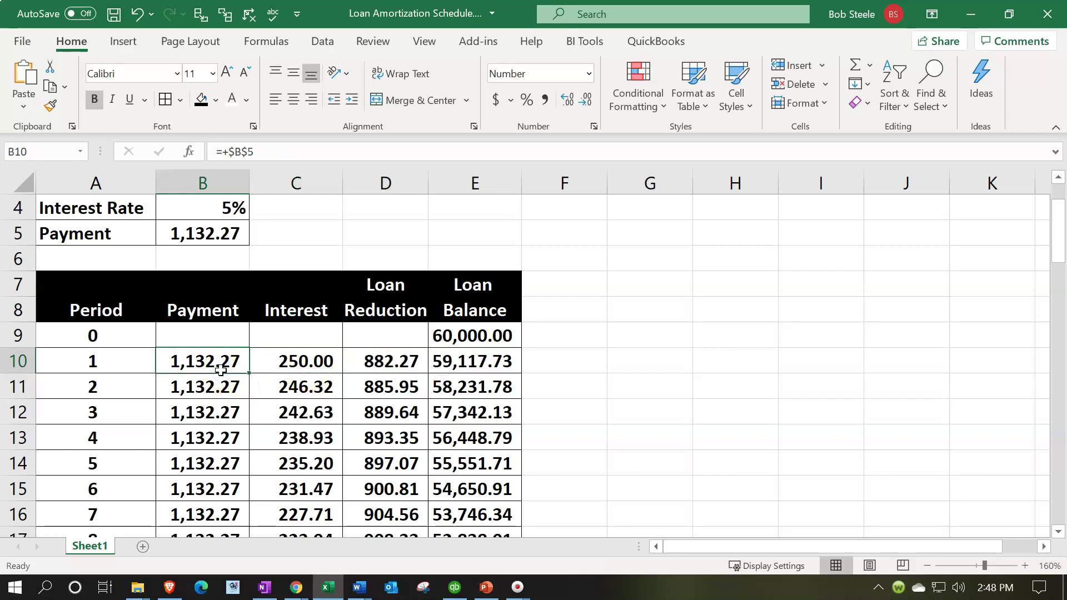
{"action": "scroll", "coordinate": [220, 370], "scroll_direction": "down", "scroll_amount": 1}
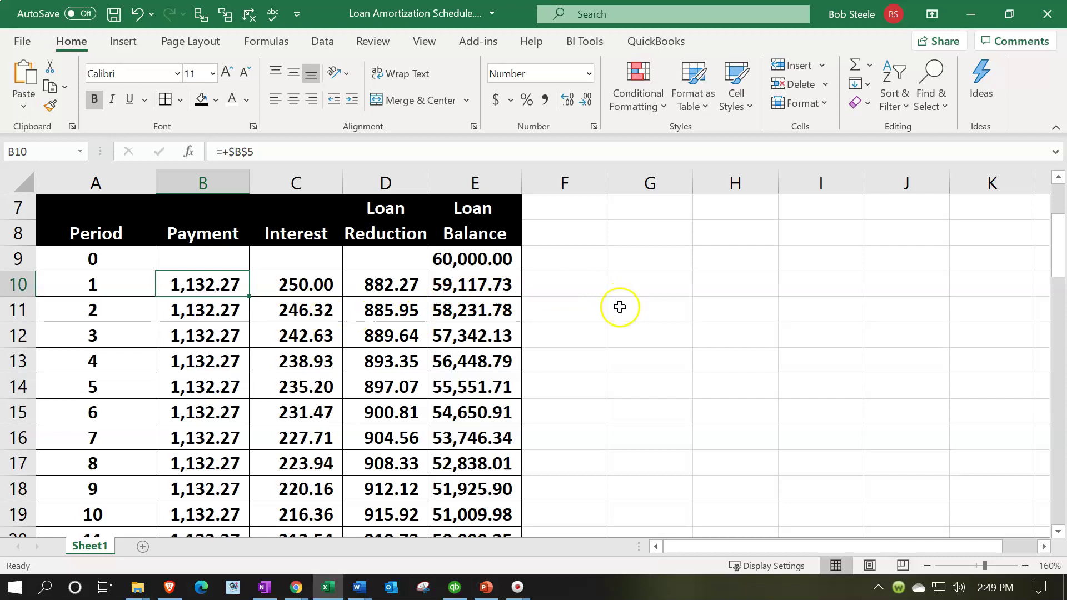
{"action": "left_click", "coordinate": [595, 334]}
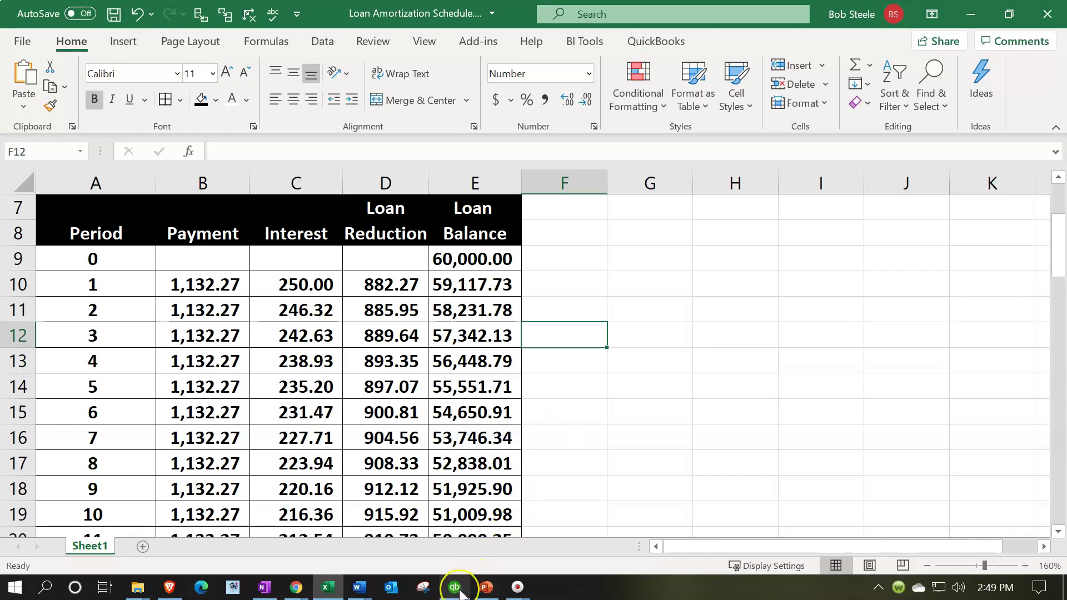
Compare the QuickBooks Loan Manager payment schedule with the Excel amortization table again, ending in the Loan Manager
{"action": "mouse_move", "coordinate": [460, 593]}
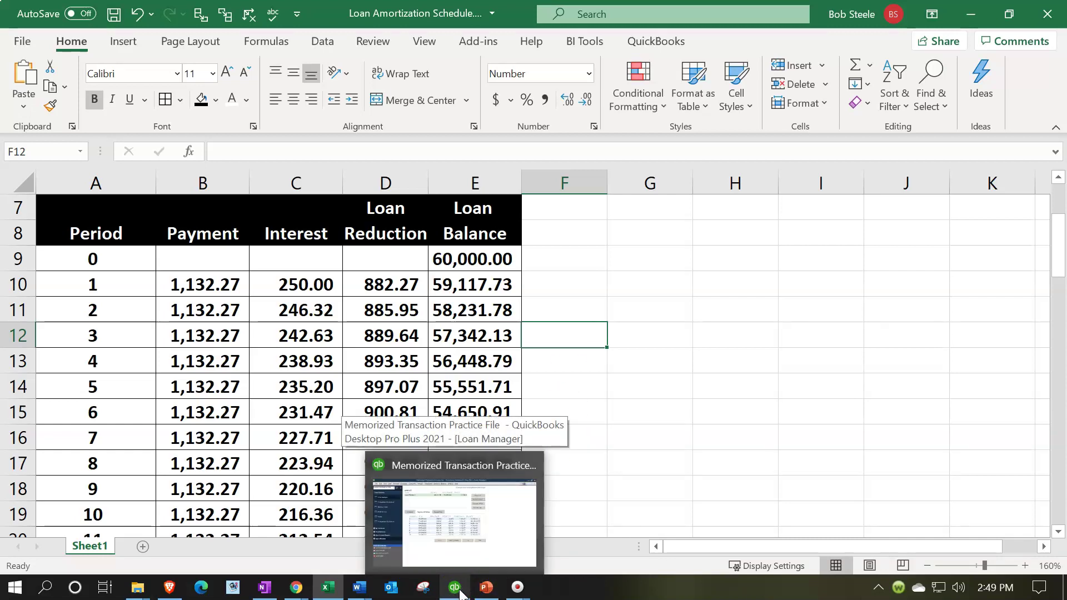
{"action": "left_click", "coordinate": [682, 386]}
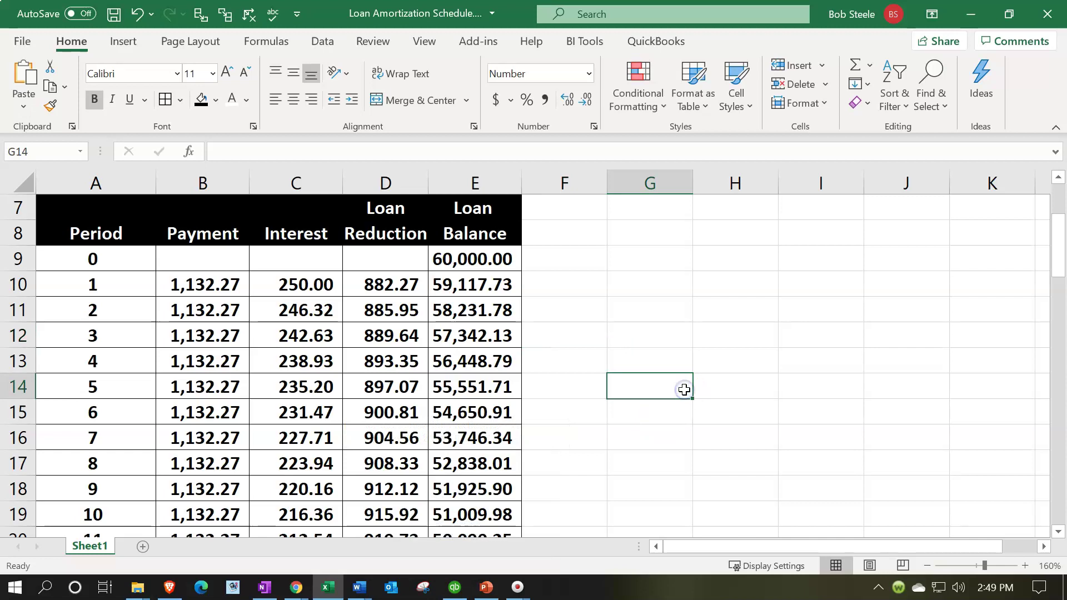
{"action": "left_click", "coordinate": [453, 584]}
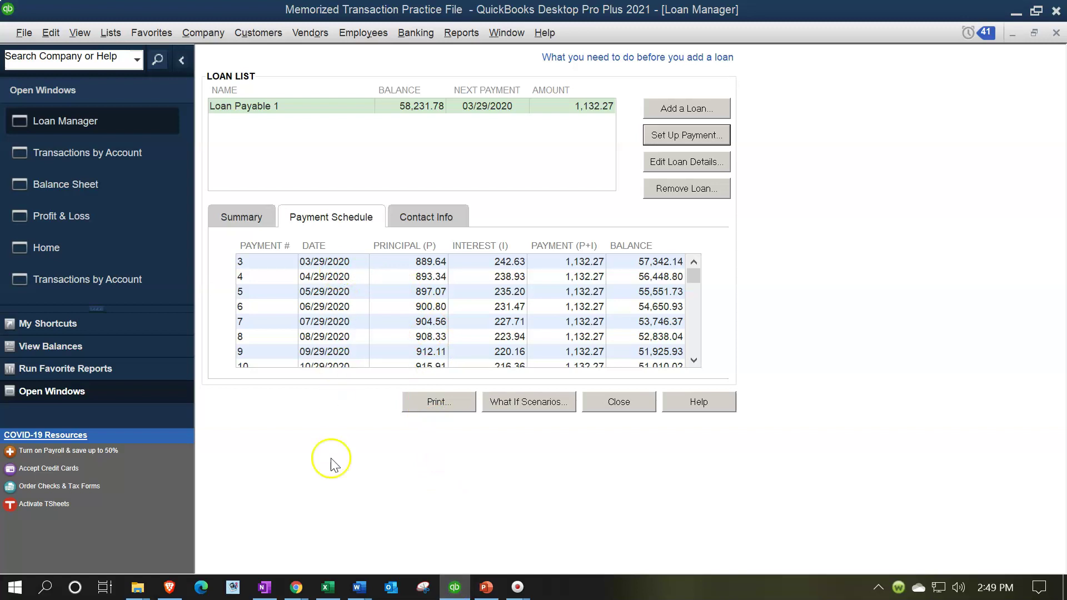
{"action": "left_click", "coordinate": [328, 586]}
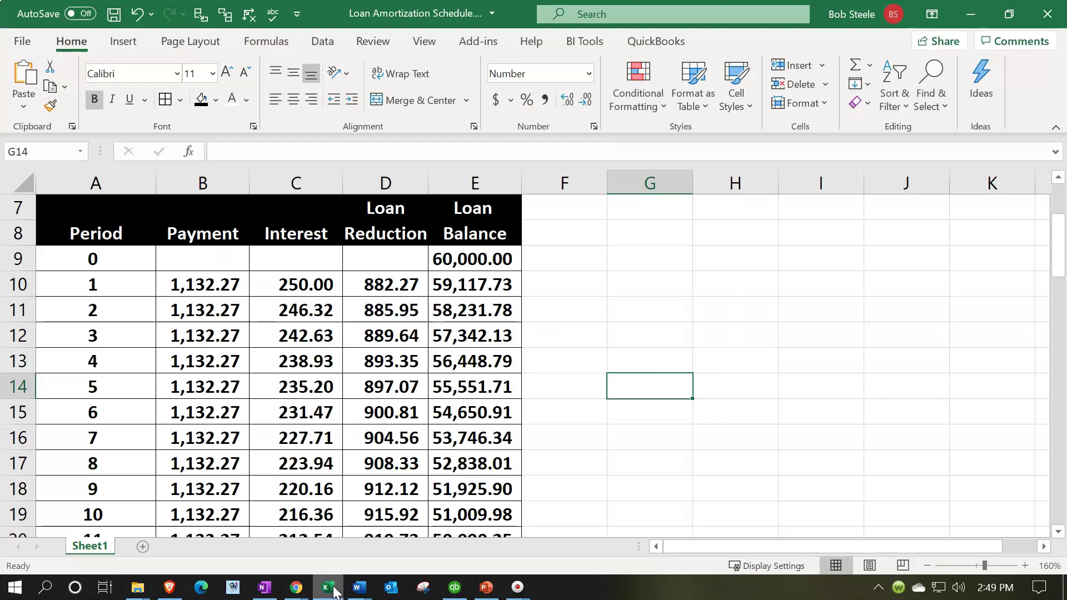
{"action": "left_click", "coordinate": [332, 588]}
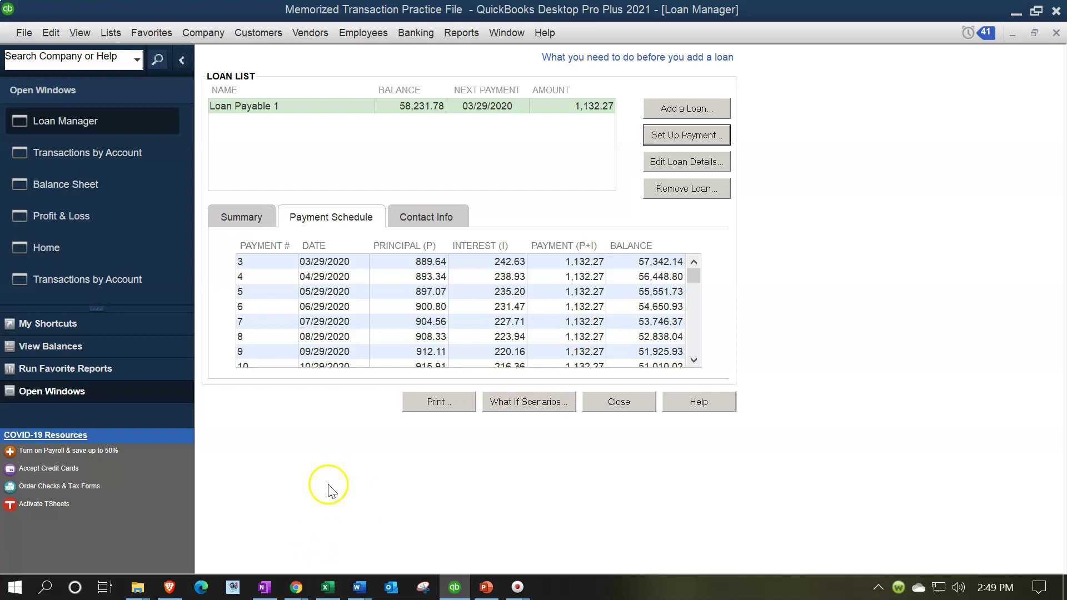
{"action": "left_click", "coordinate": [327, 592]}
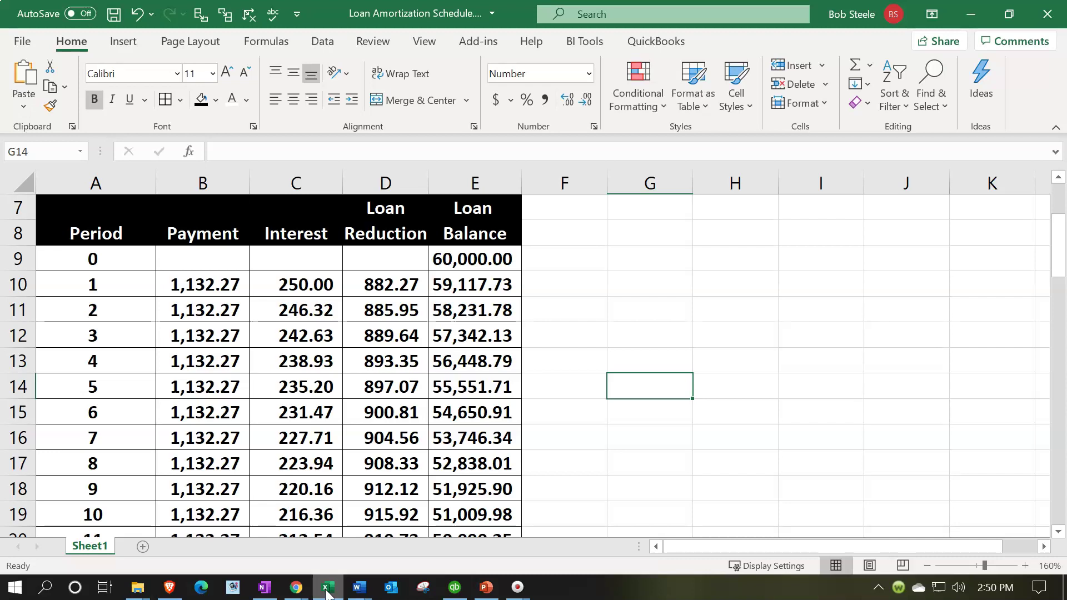
{"action": "left_click", "coordinate": [327, 592]}
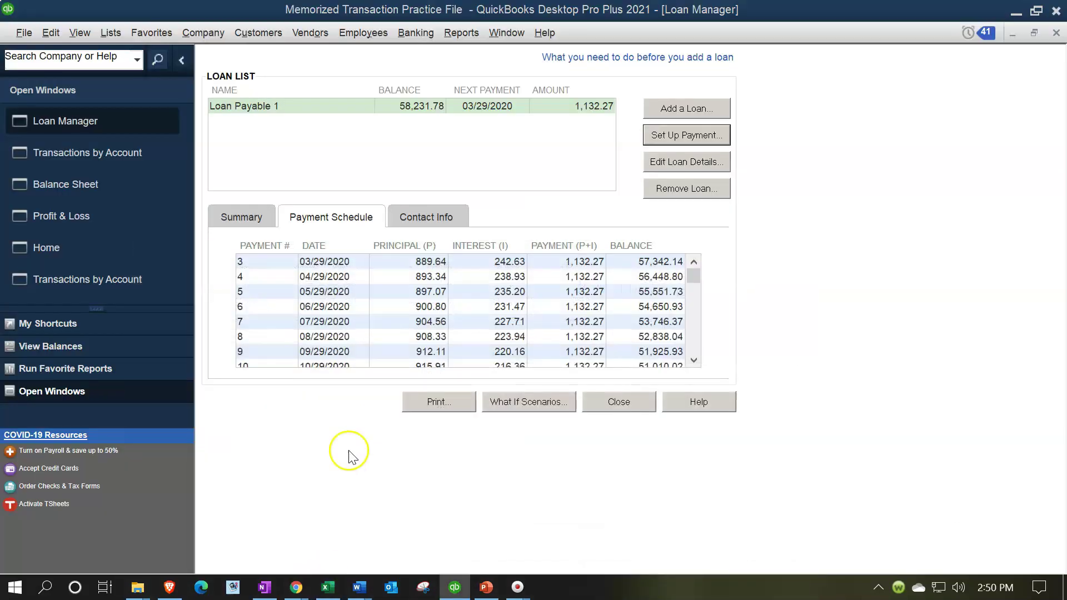